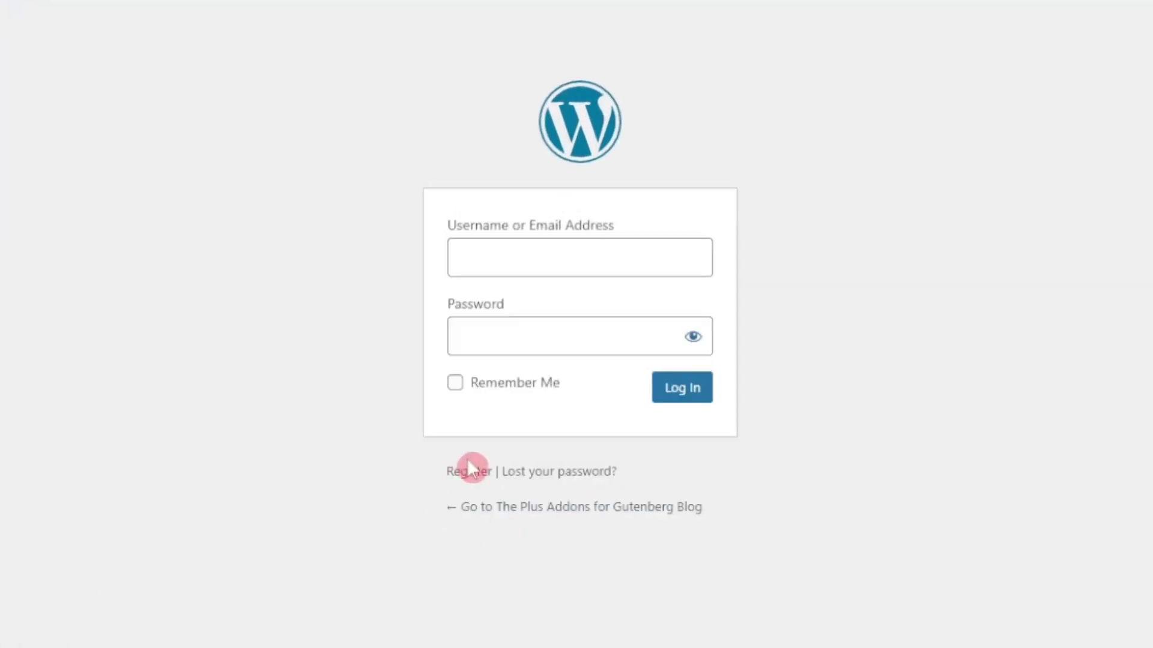
# Open the Register link on The Plus Addons for Gutenberg login page.
pyautogui.click(468, 471)
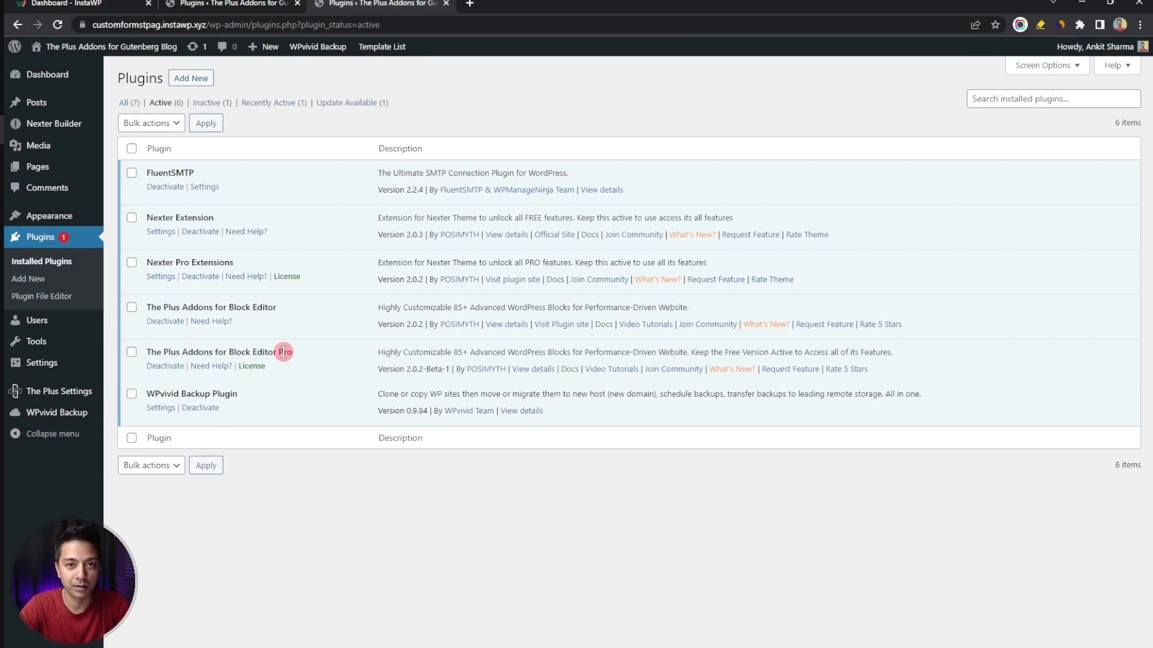
# Filter Plus Blocks by 'login' and save with the Login Register block enabled.
pyautogui.moveTo(78, 395)
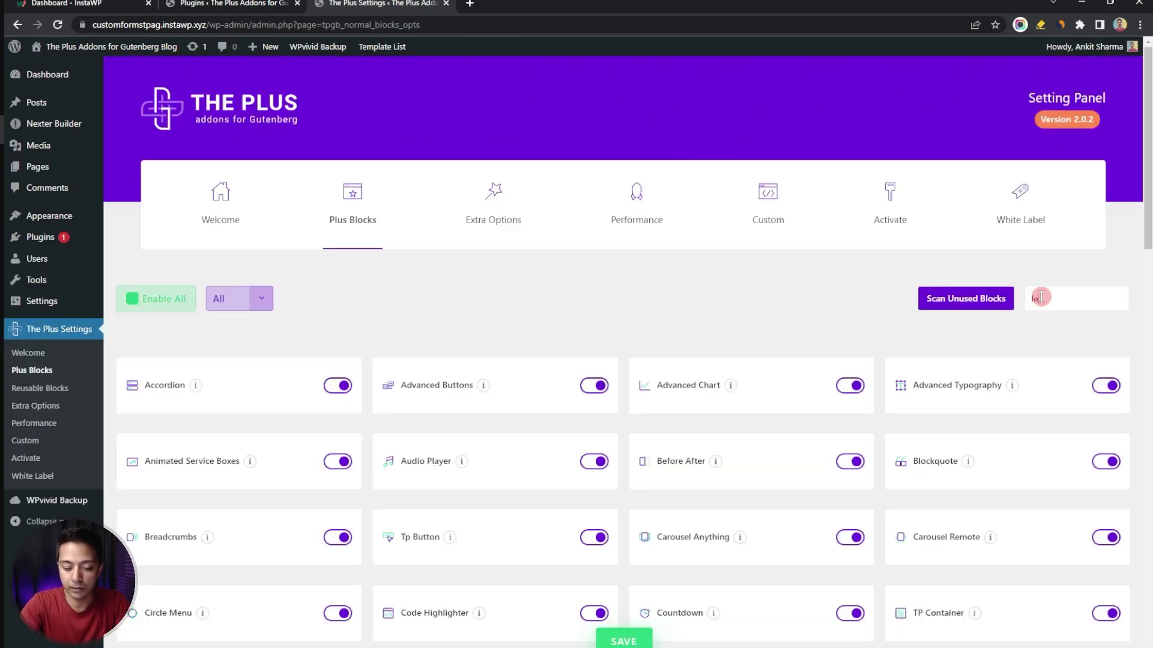
pyautogui.click(1040, 297)
pyautogui.write('login')
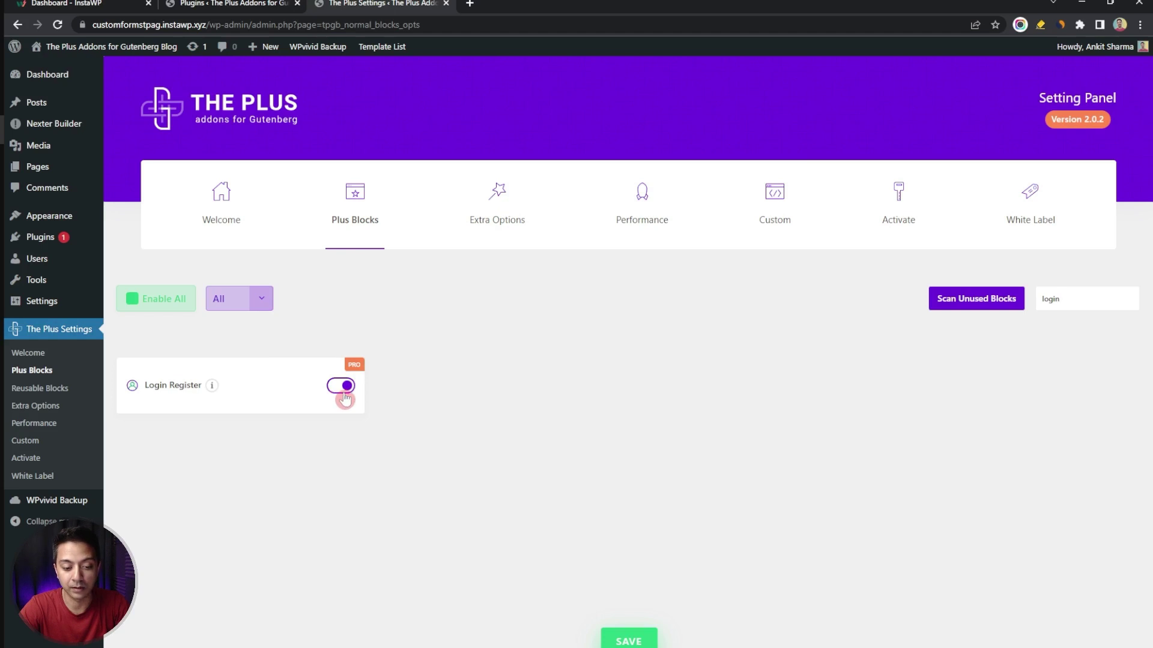
pyautogui.click(620, 641)
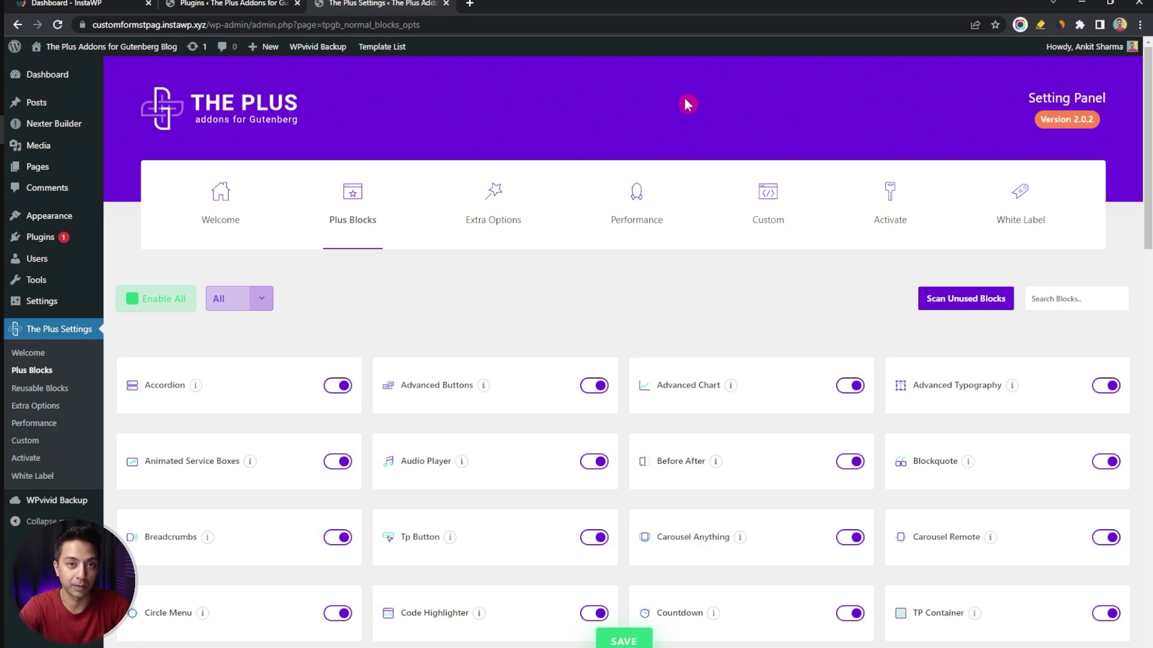
# Open the Entry page from the Pages list in the block editor.
pyautogui.click(36, 168)
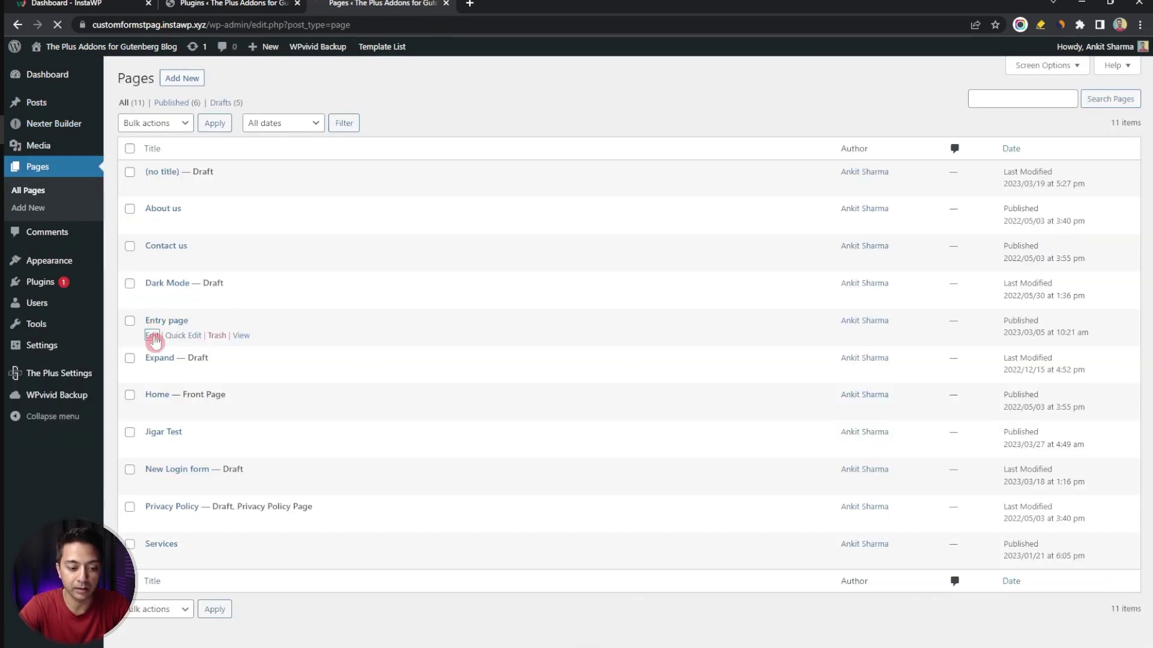
pyautogui.click(344, 182)
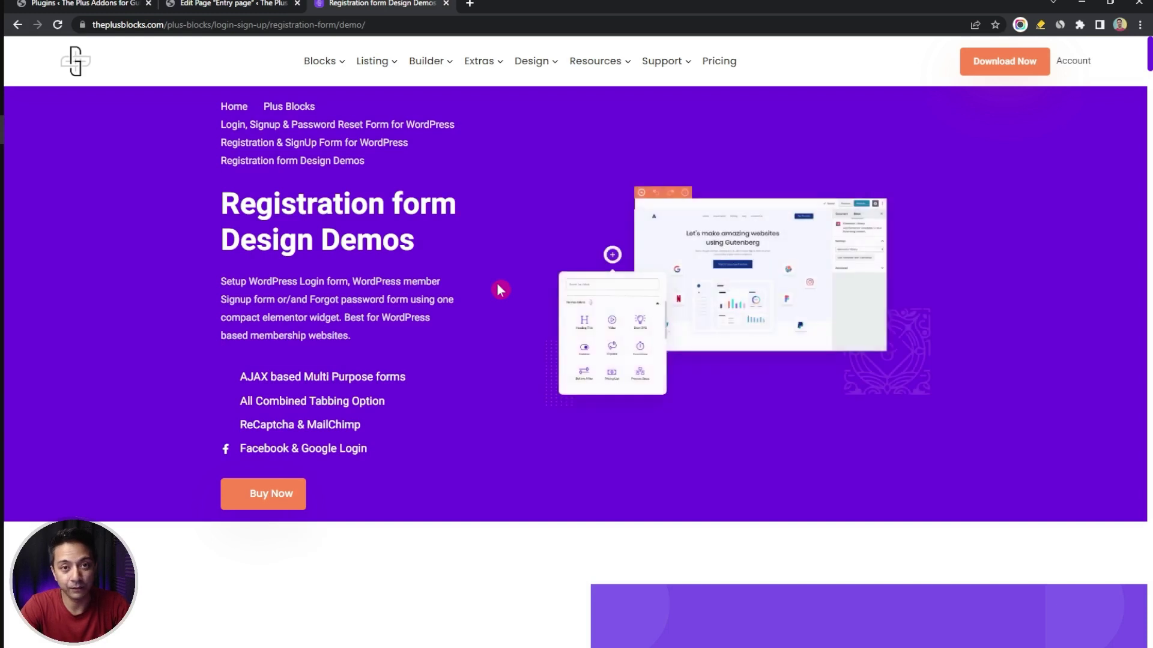
# Browse the registration form demos to the gradient Sign up form, then return to the empty Entry page.
pyautogui.scroll(-3, 500, 290)
pyautogui.scroll(-5, 500, 290)
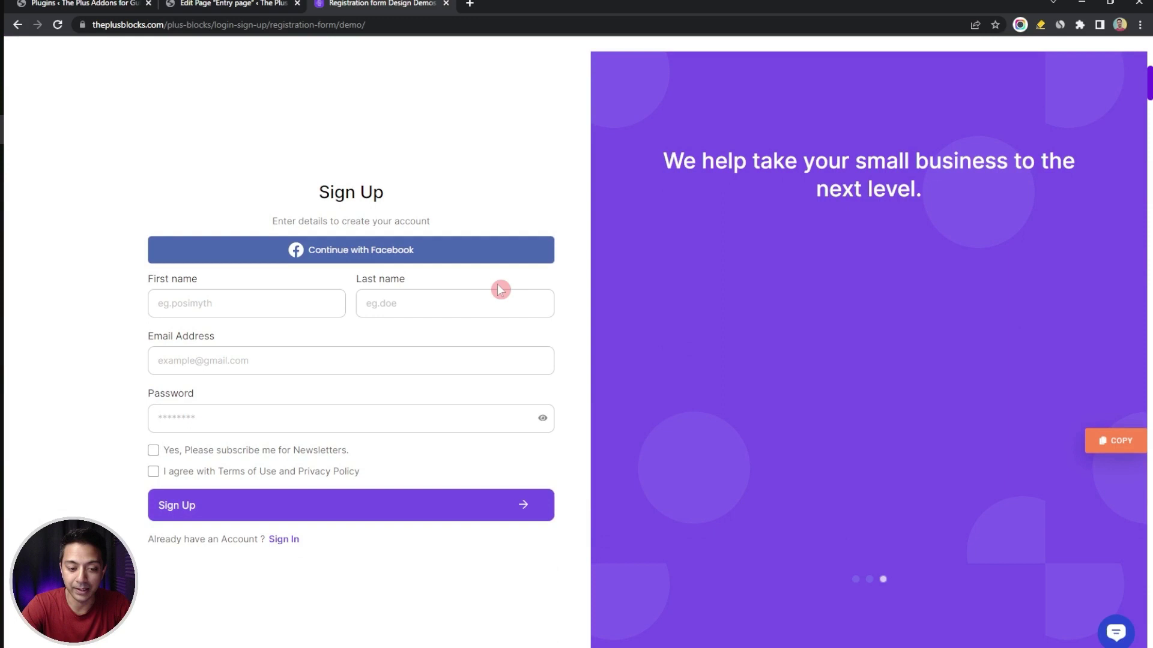
pyautogui.scroll(-1, 497, 284)
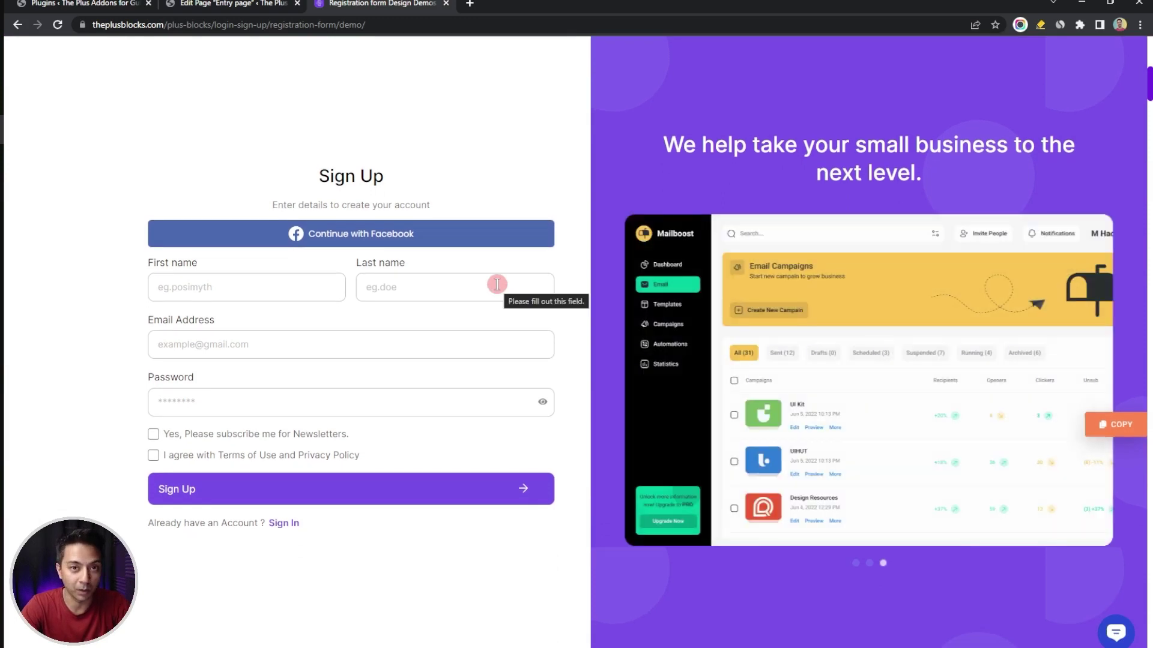
pyautogui.scroll(-1, 497, 284)
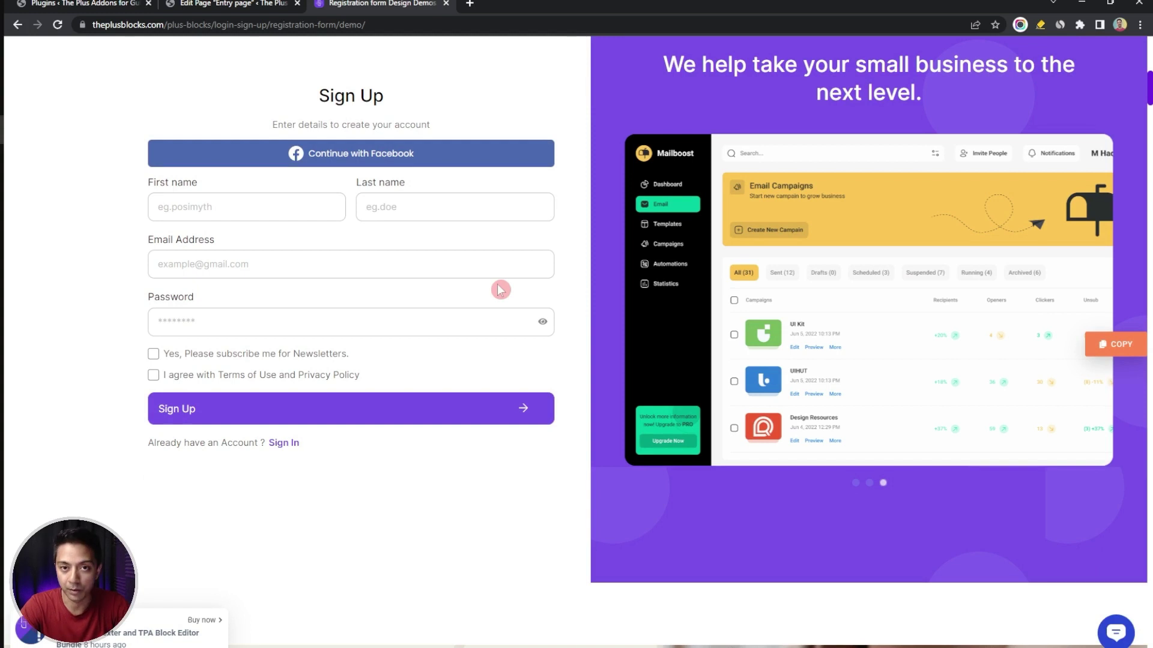
pyautogui.scroll(-9, 498, 287)
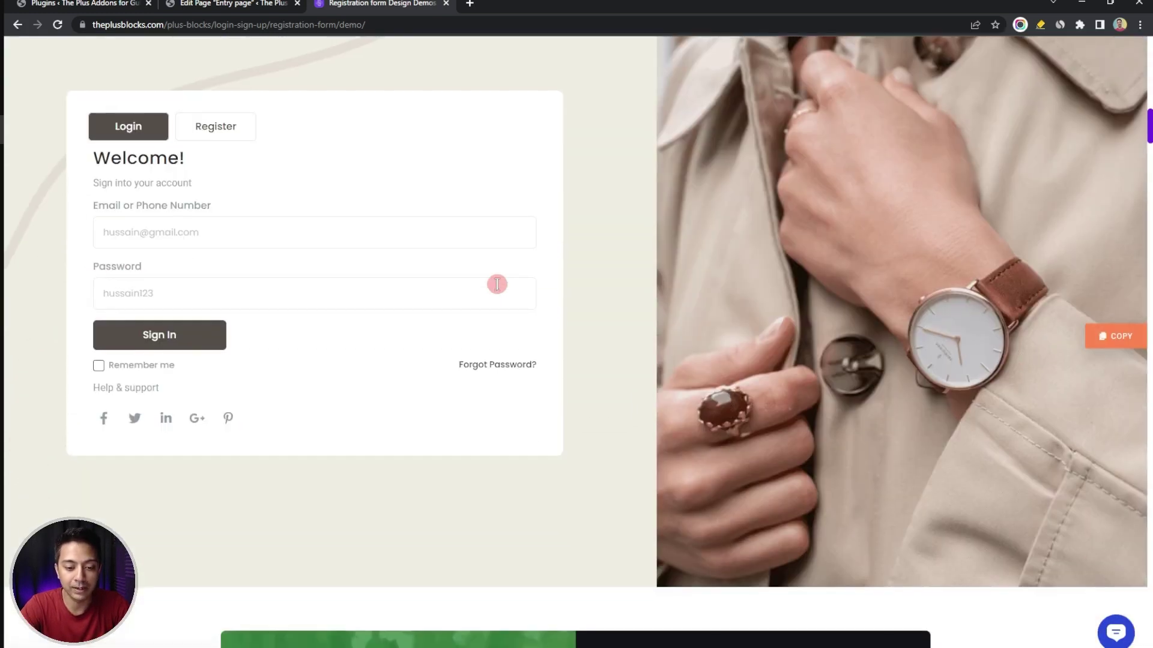
pyautogui.scroll(-9, 497, 284)
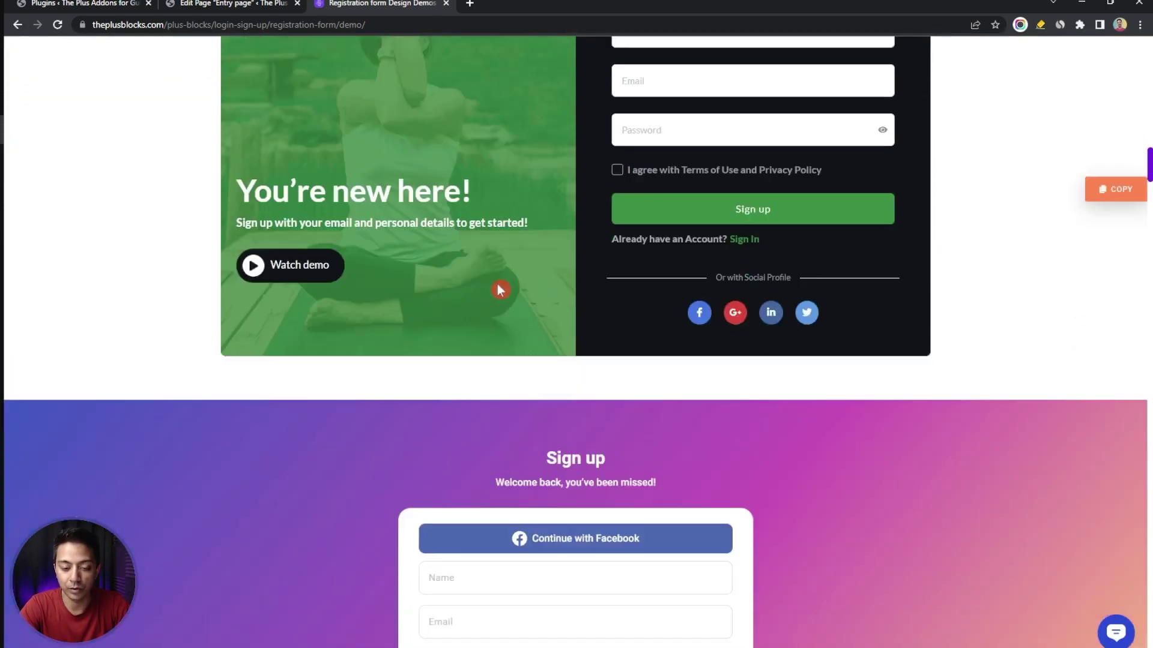
pyautogui.scroll(-4, 497, 289)
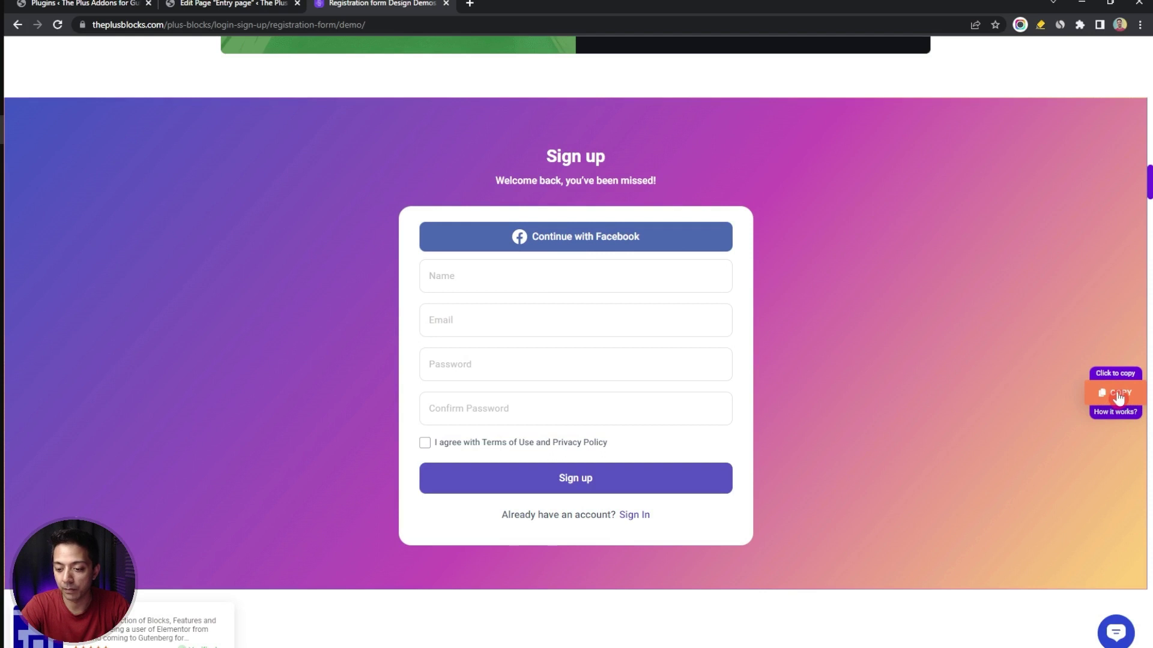
pyautogui.click(206, 4)
pyautogui.click(303, 178)
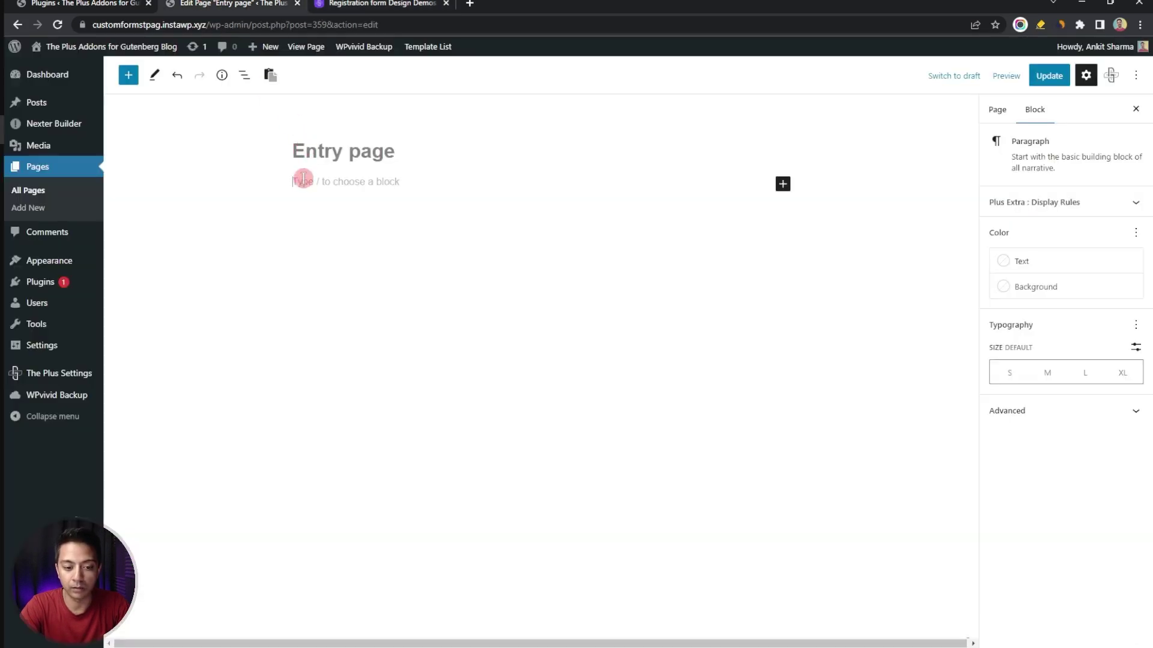
# Paste the gradient Sign up form, try other Forms Type options, and leave it on Register.
pyautogui.click(271, 74)
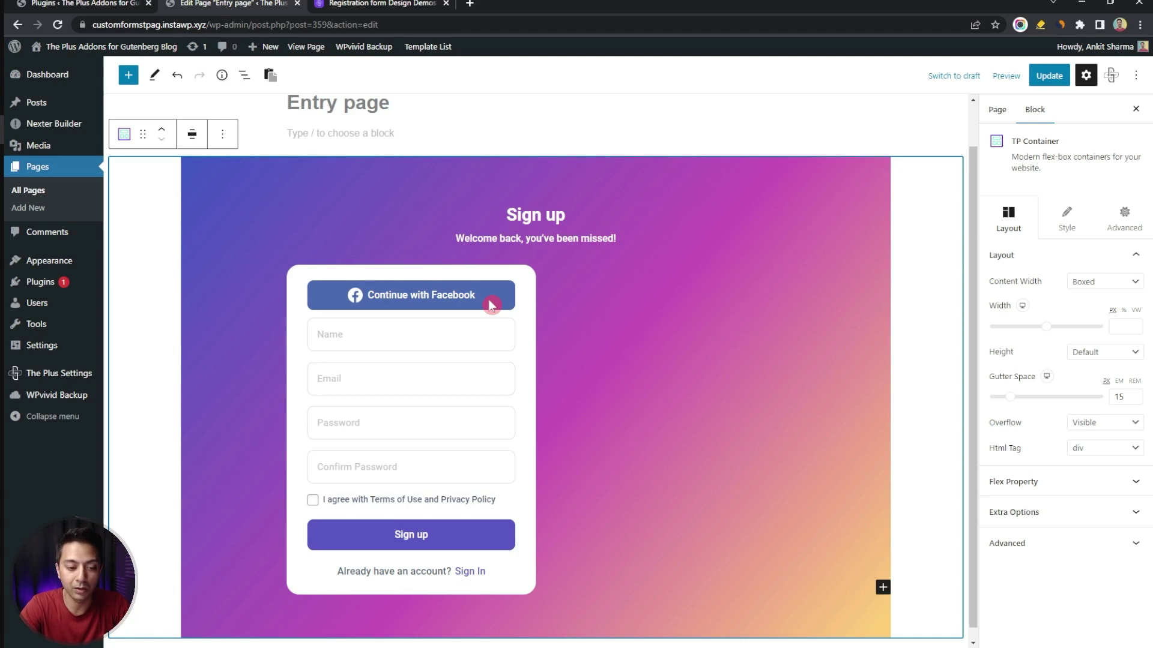
pyautogui.click(526, 381)
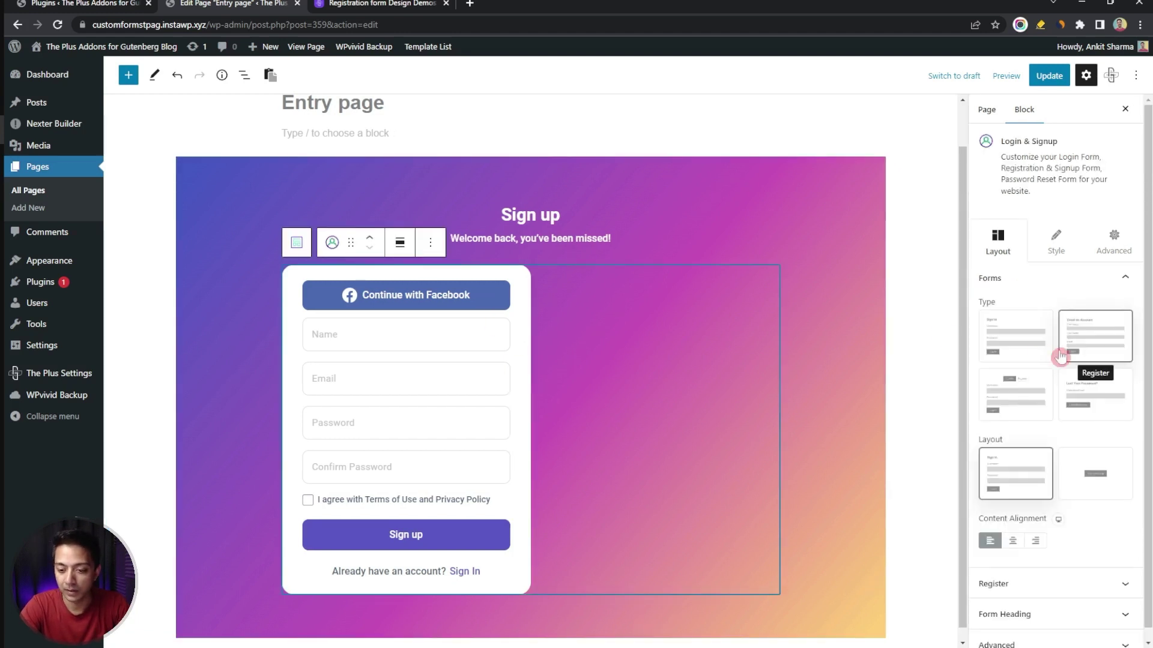
pyautogui.click(1005, 341)
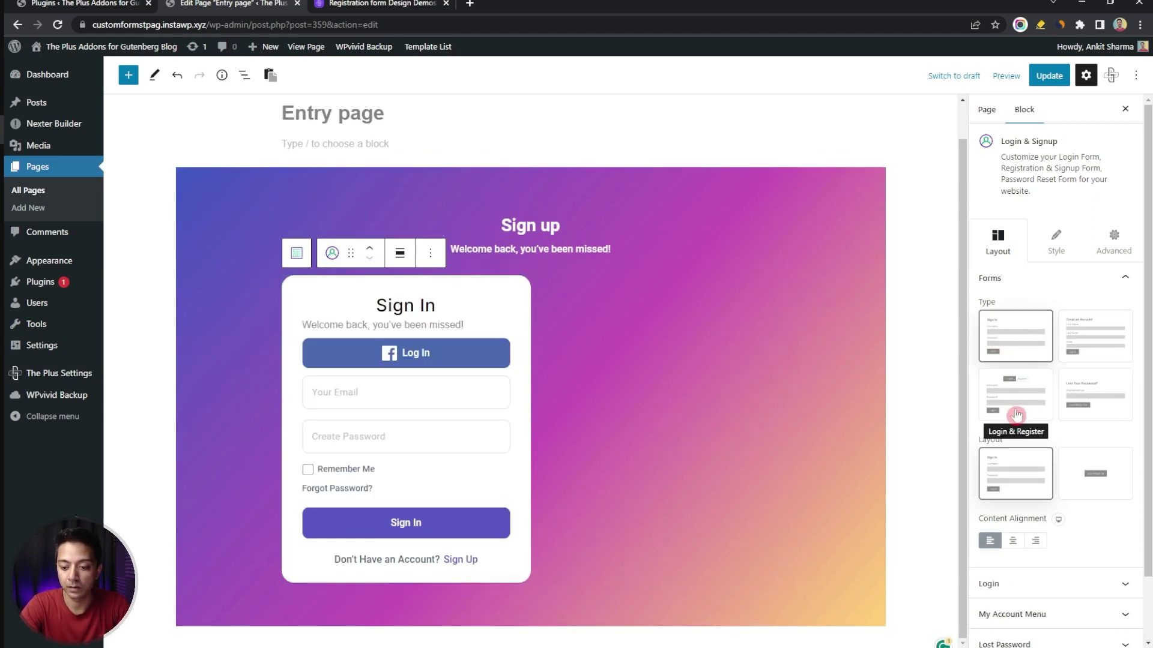
pyautogui.click(1016, 414)
pyautogui.click(467, 302)
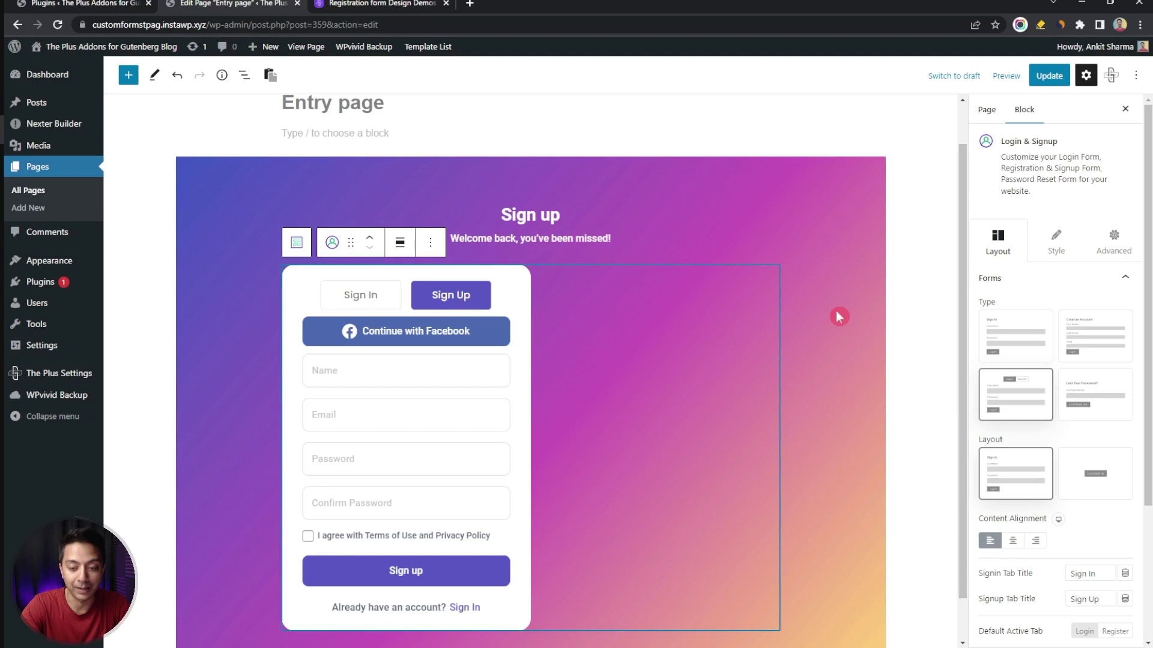
pyautogui.click(1107, 401)
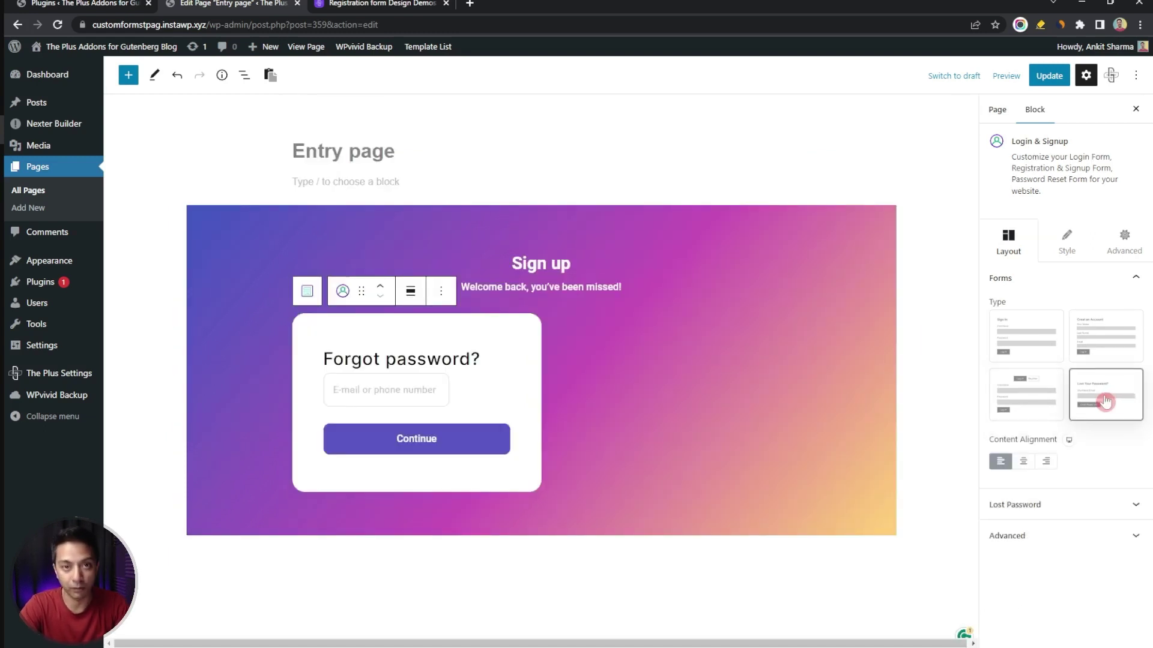
pyautogui.click(1122, 344)
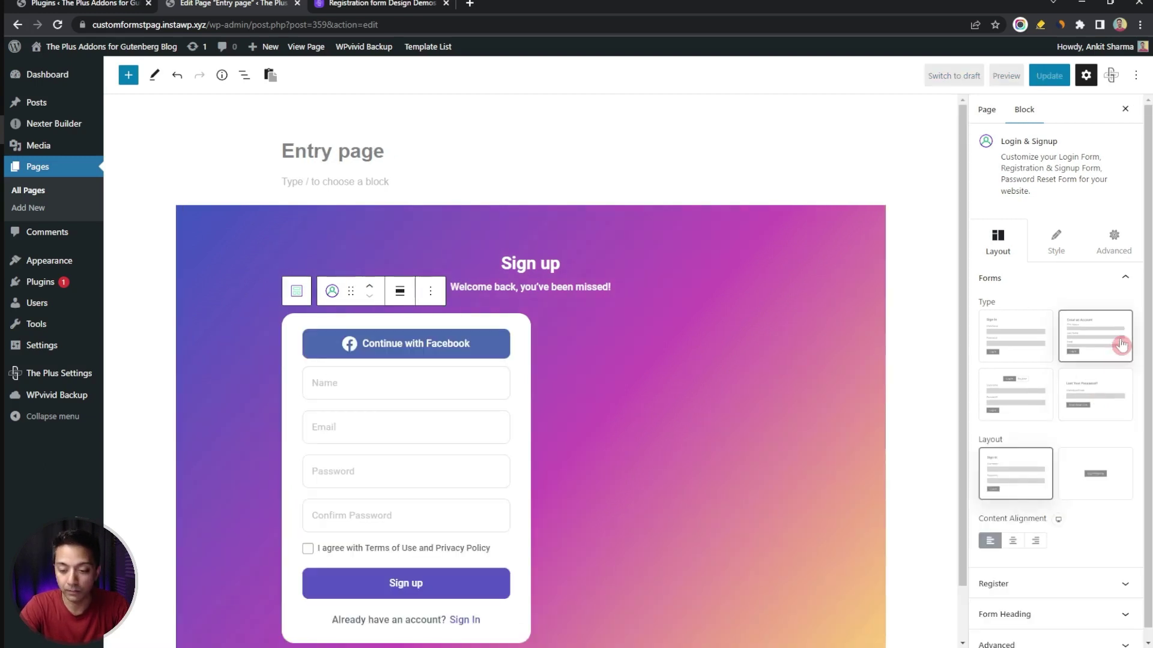
pyautogui.scroll(-1, 1056, 480)
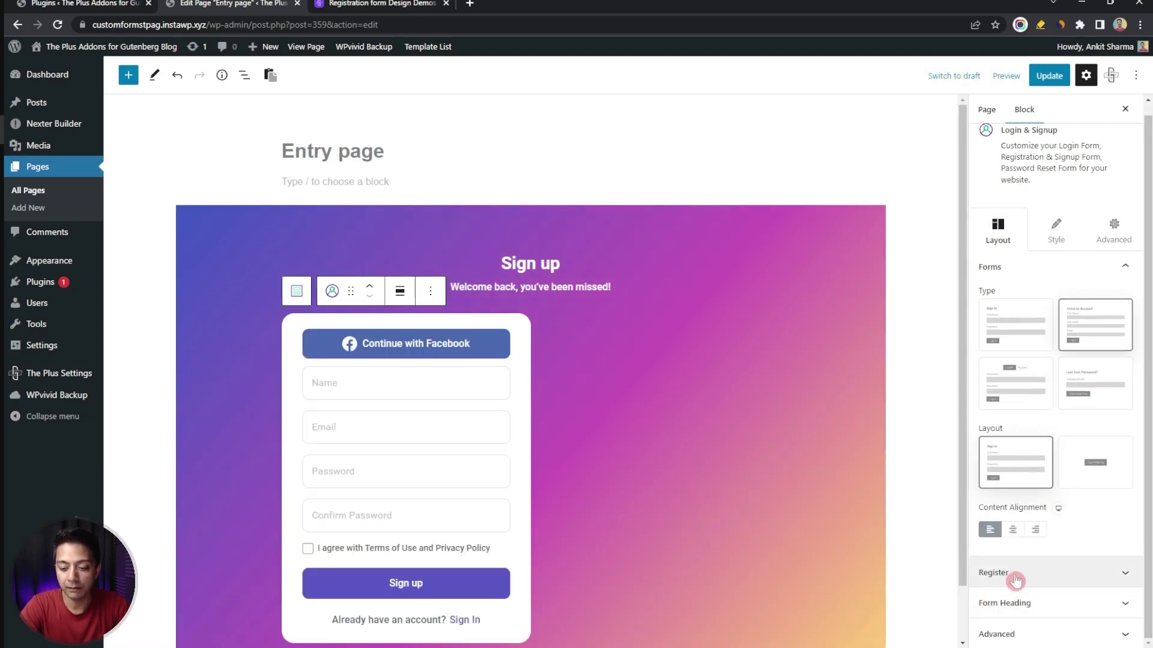
# Add a new registration form field of type MailChimp Subscribe.
pyautogui.click(1040, 575)
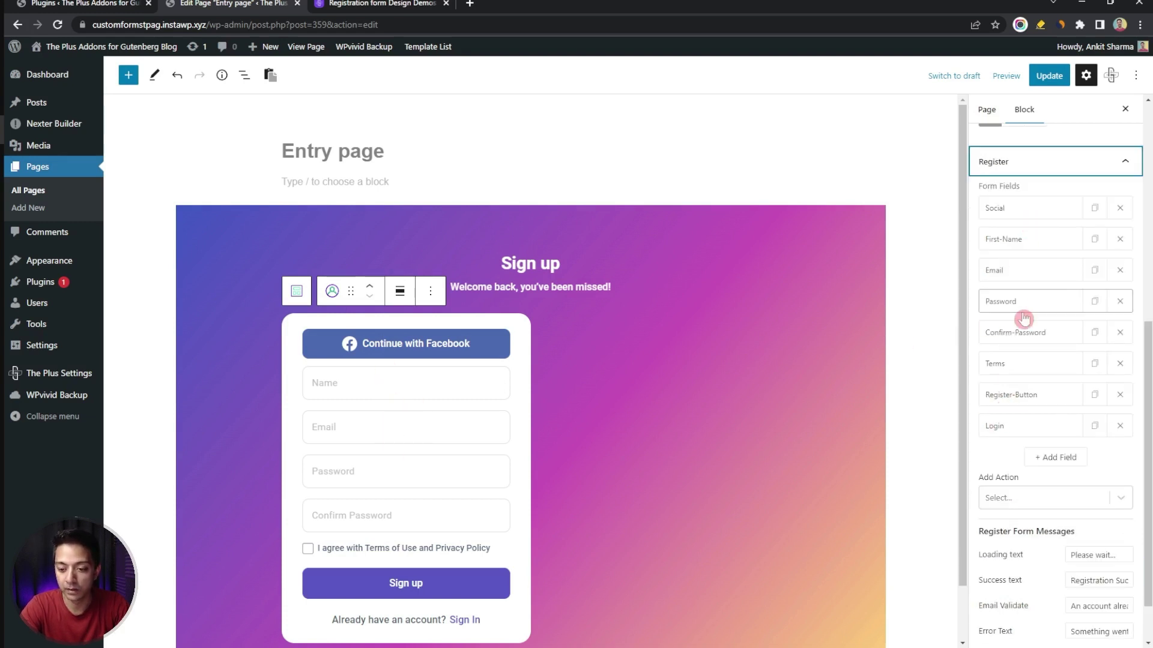
pyautogui.click(1065, 458)
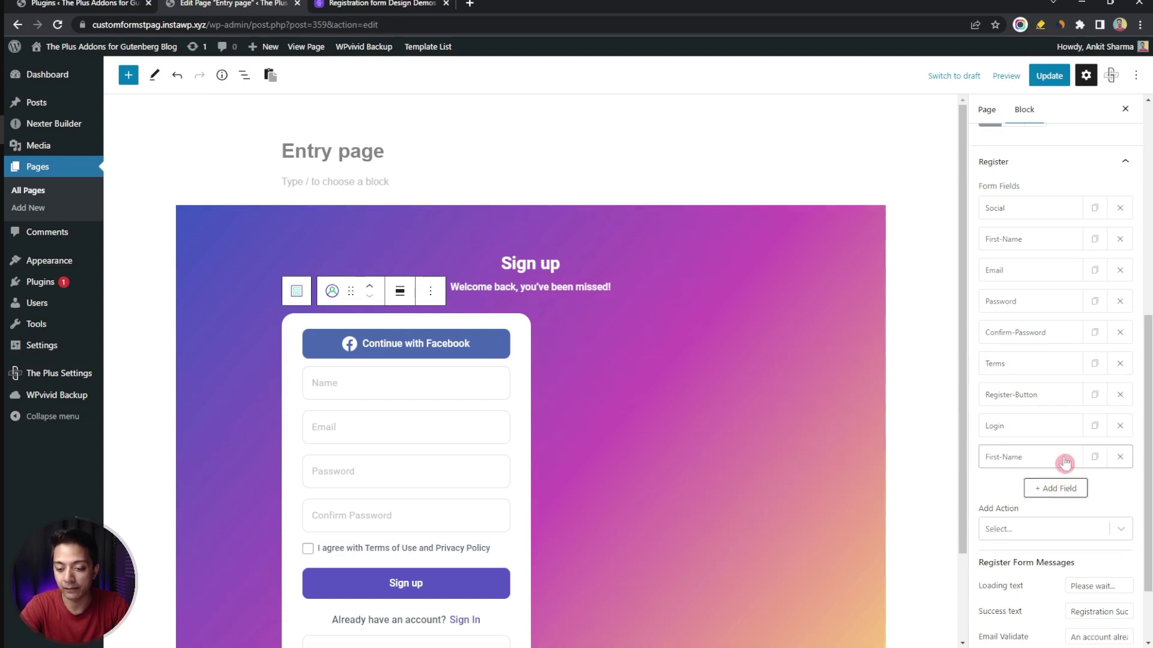
pyautogui.click(1044, 458)
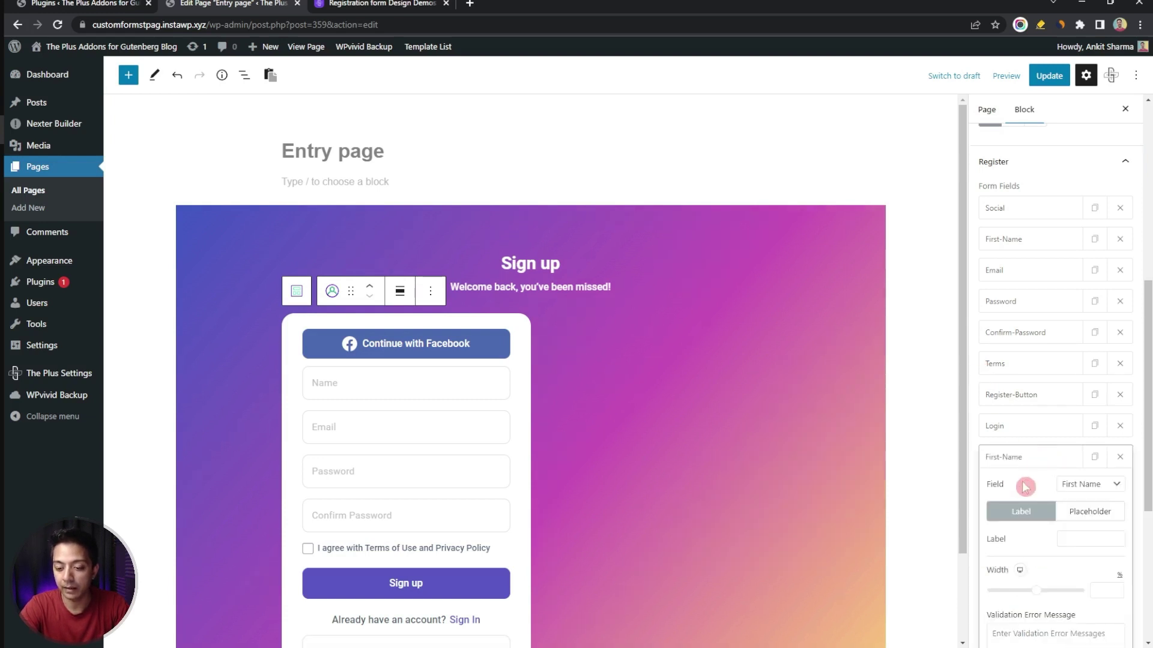
pyautogui.click(1093, 485)
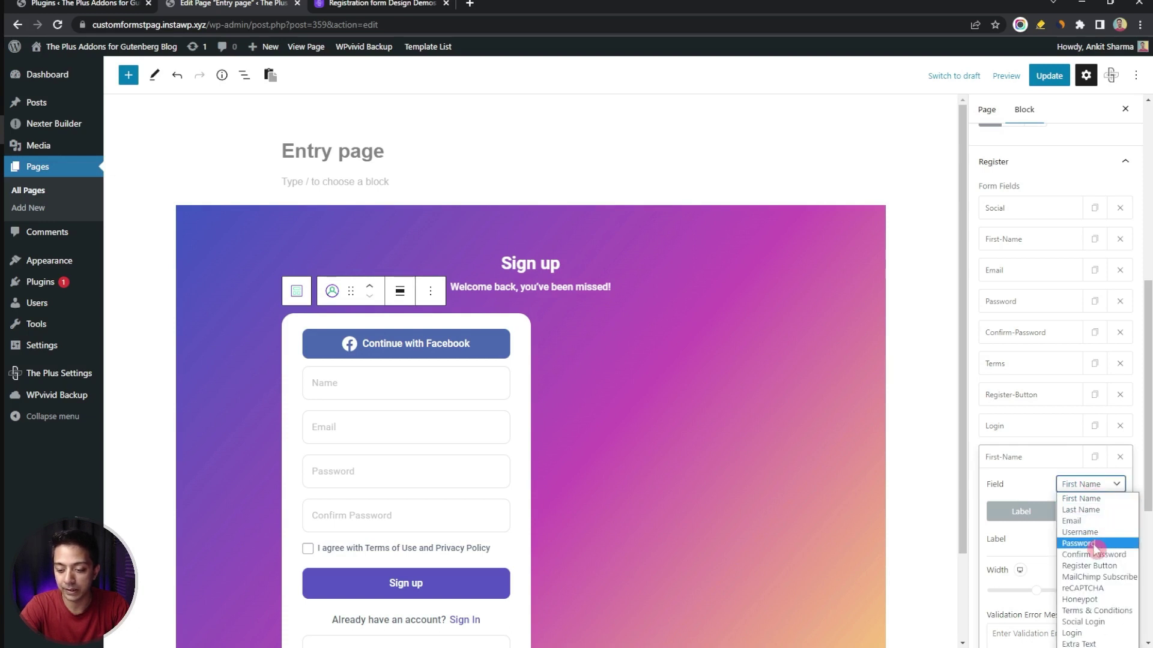
pyautogui.click(1096, 577)
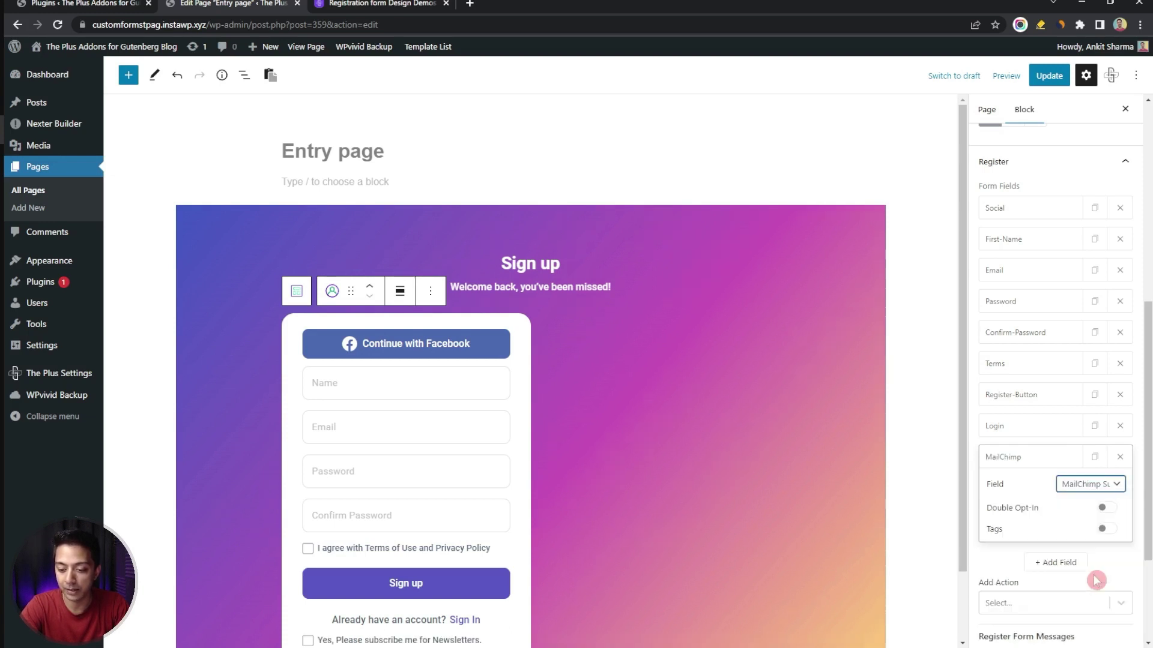
# Enable Double Opt-In and Tags, then move the MailChimp field above the Register button.
pyautogui.scroll(-1, 469, 537)
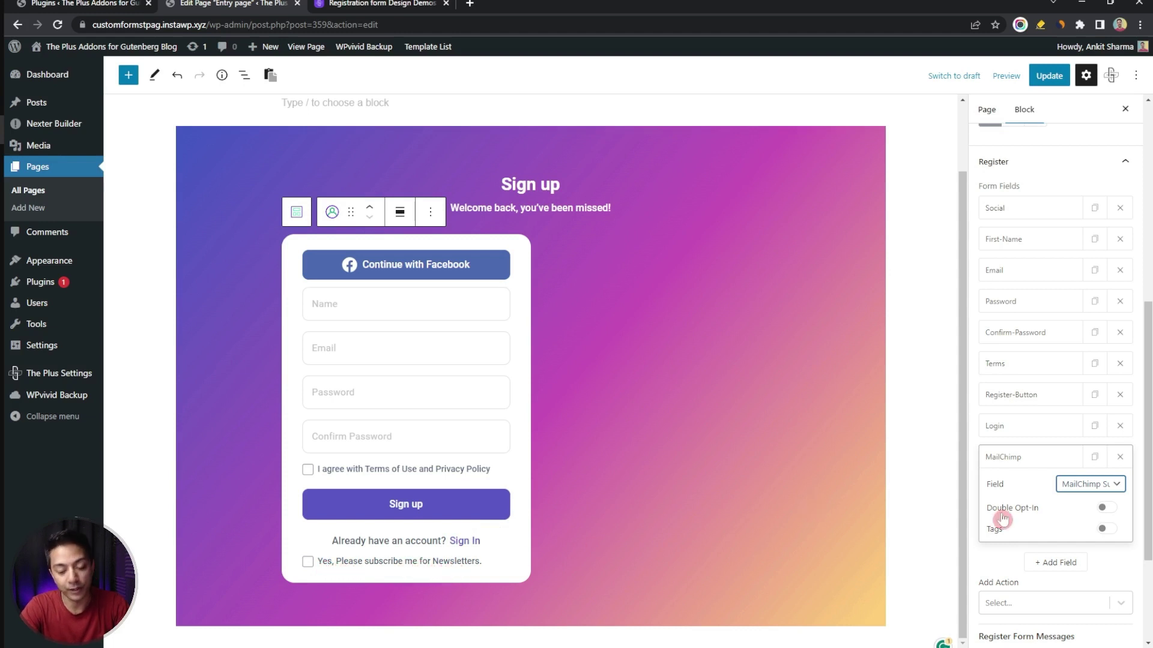
pyautogui.click(1108, 509)
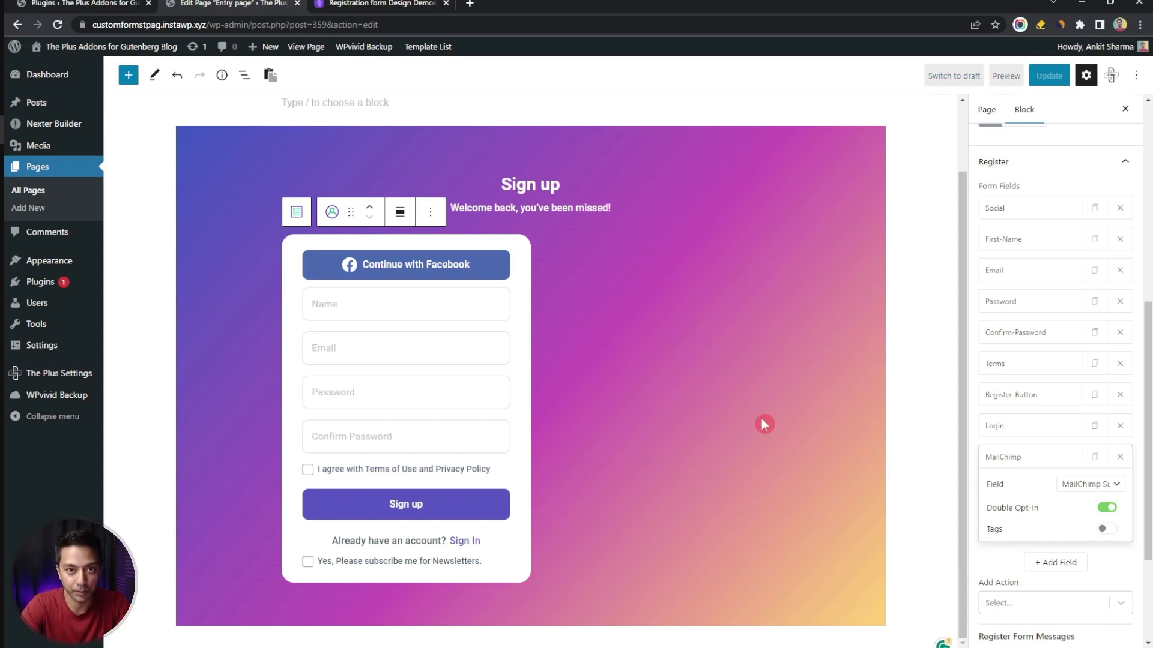
pyautogui.click(1105, 531)
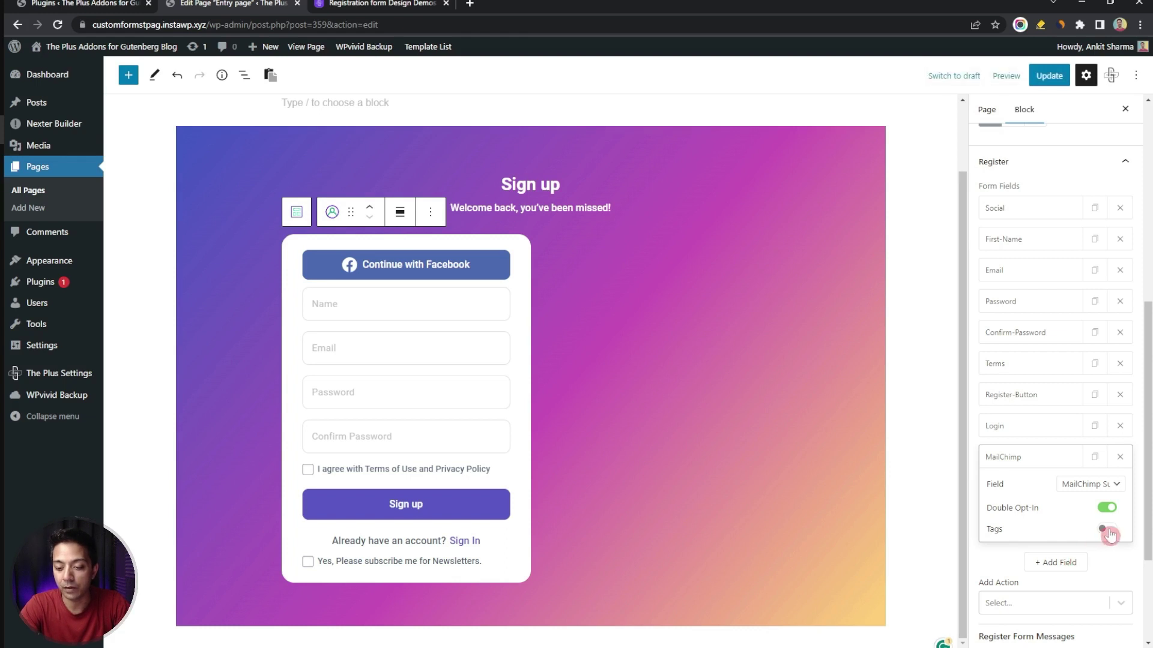
pyautogui.click(1060, 587)
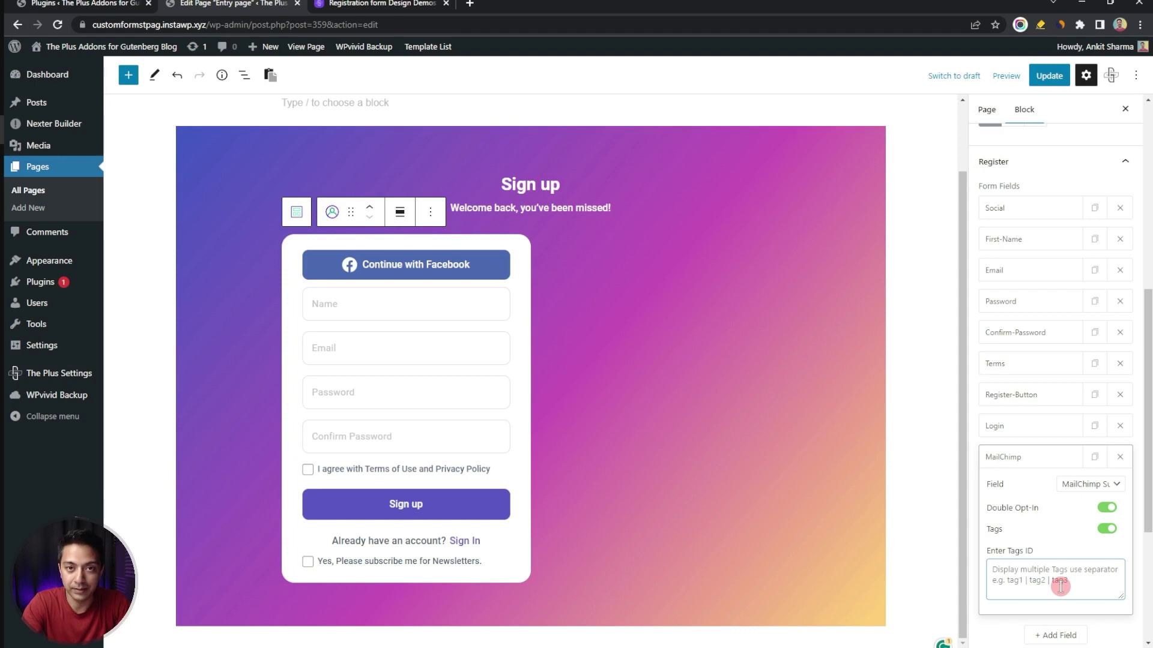
pyautogui.click(1013, 459)
pyautogui.moveTo(1013, 457); pyautogui.dragTo(1016, 394)
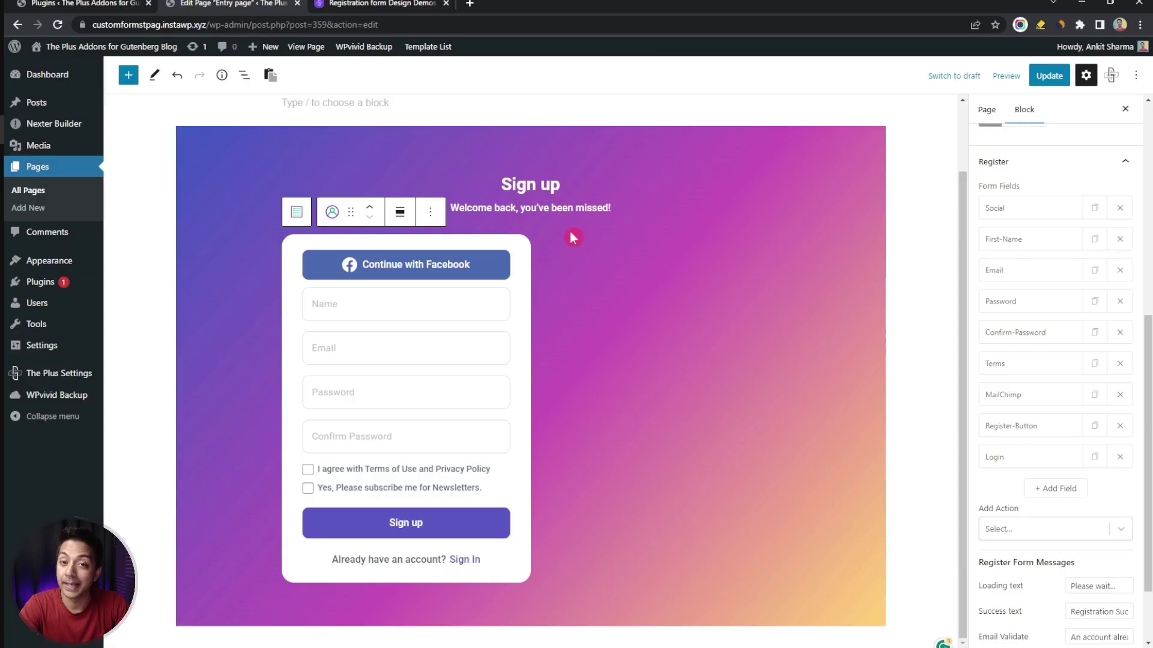
# Delete the gradient form section and insert a single-column TP Container via /tp con.
pyautogui.click(466, 138)
pyautogui.press('Delete')
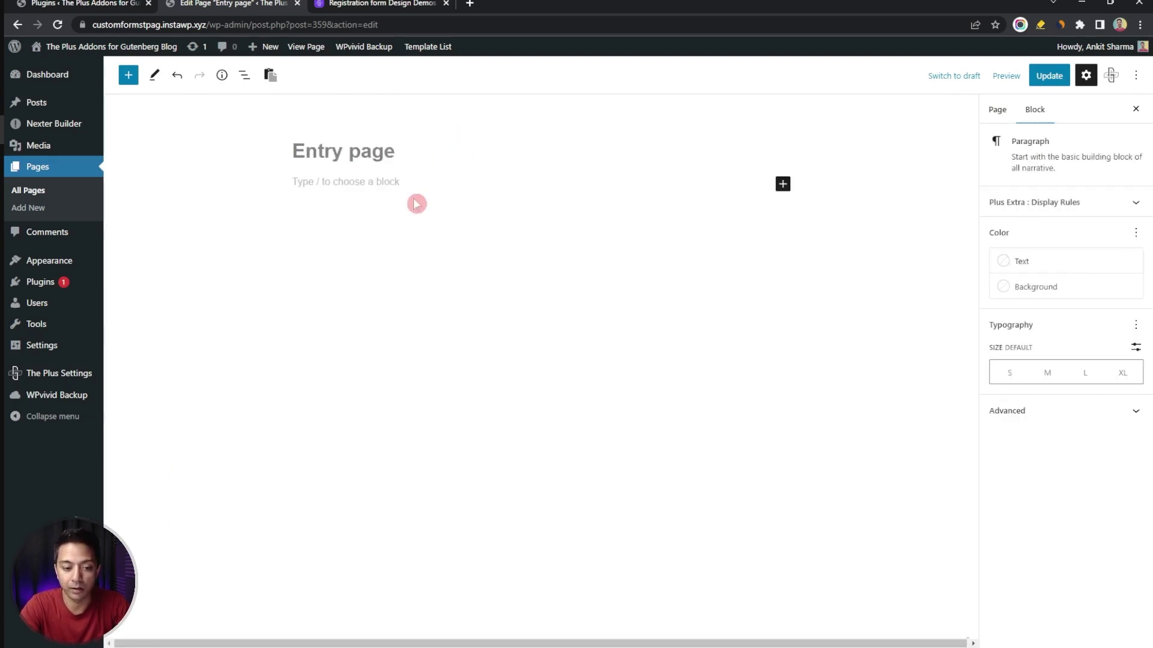
pyautogui.write('/tp con')
pyautogui.click(386, 210)
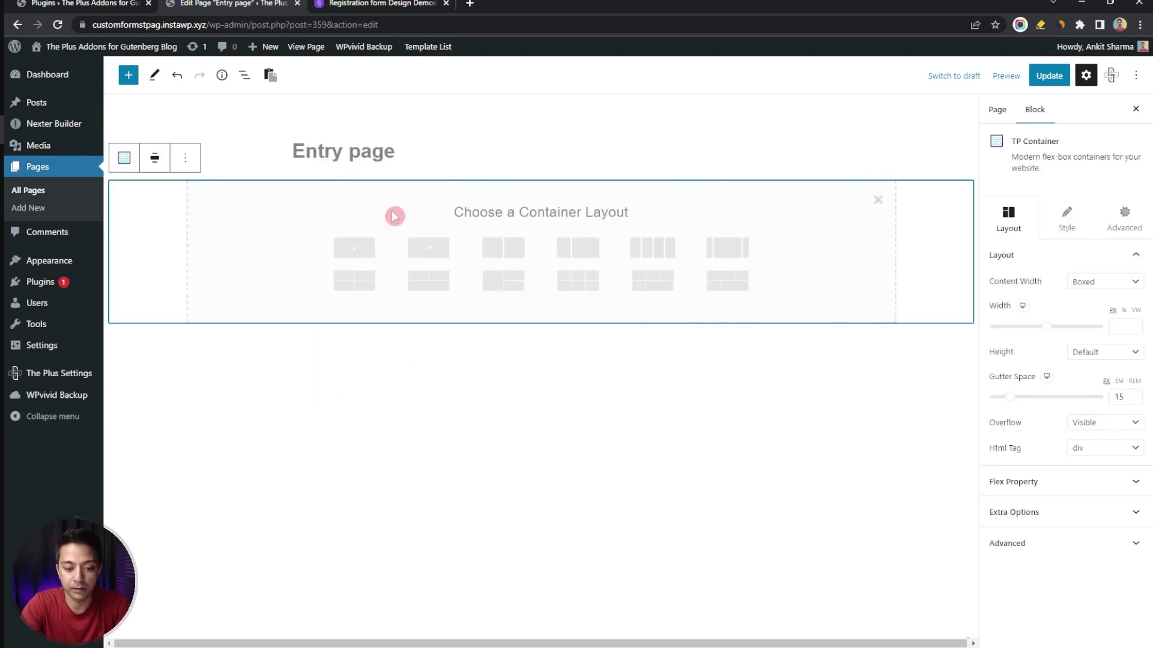
pyautogui.click(344, 250)
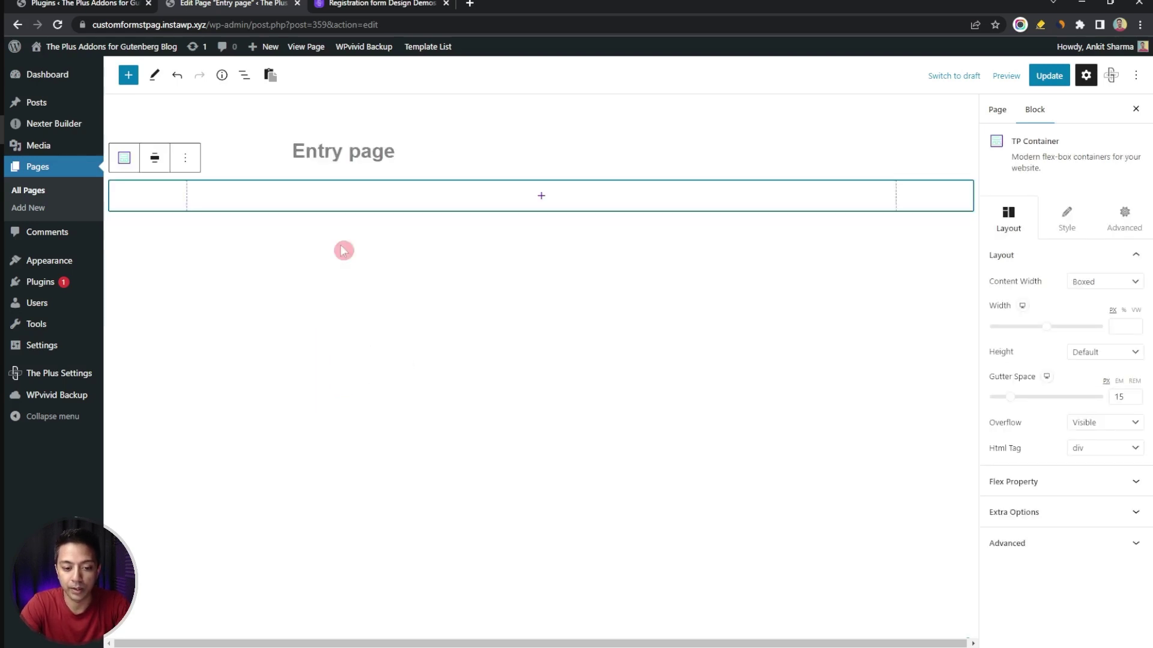
# Add a Login & Signup block inside the new container.
pyautogui.click(543, 198)
pyautogui.write('login')
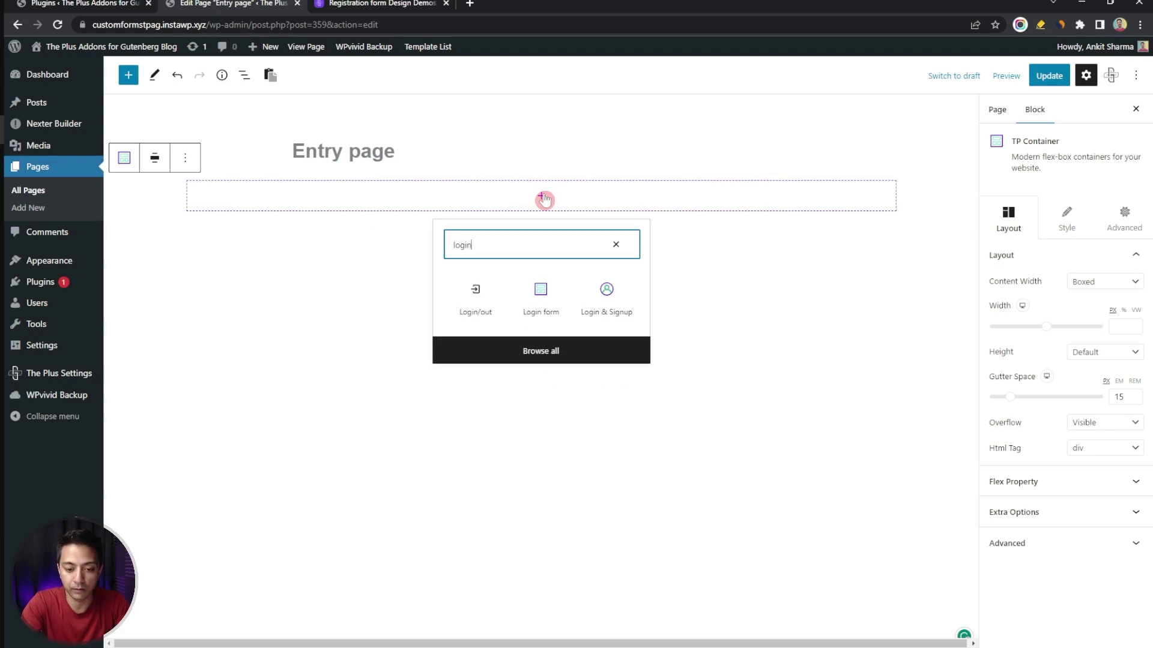
pyautogui.click(613, 308)
pyautogui.click(275, 229)
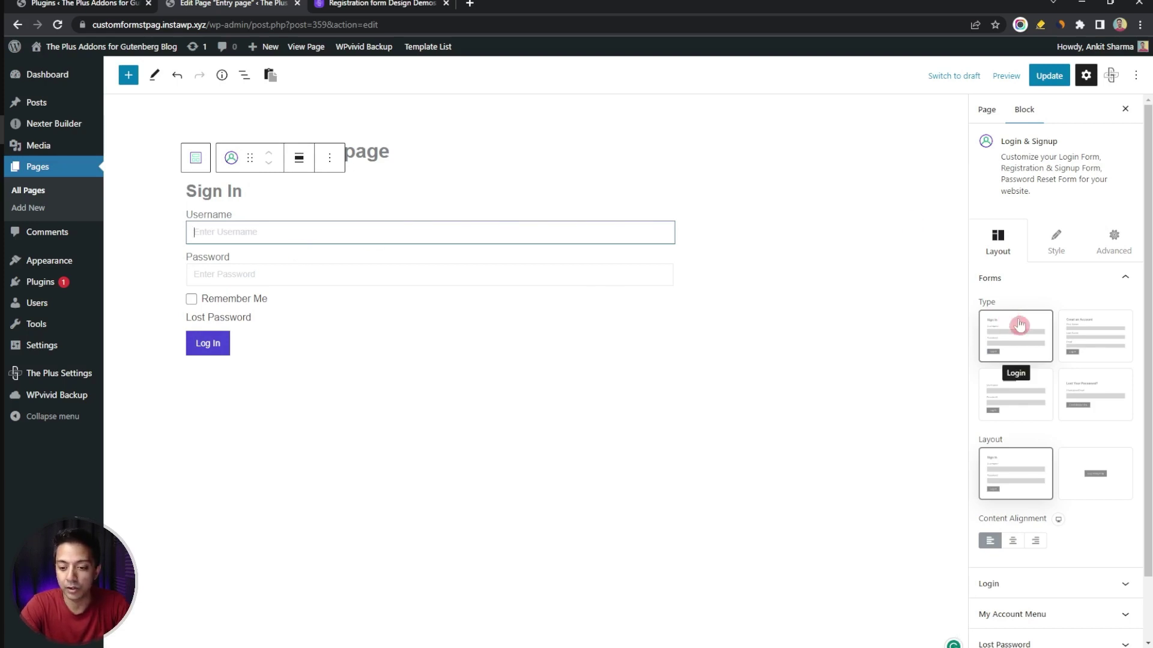
# Set the Login & Signup block to Register, review its fields, and move to Style settings.
pyautogui.click(1089, 337)
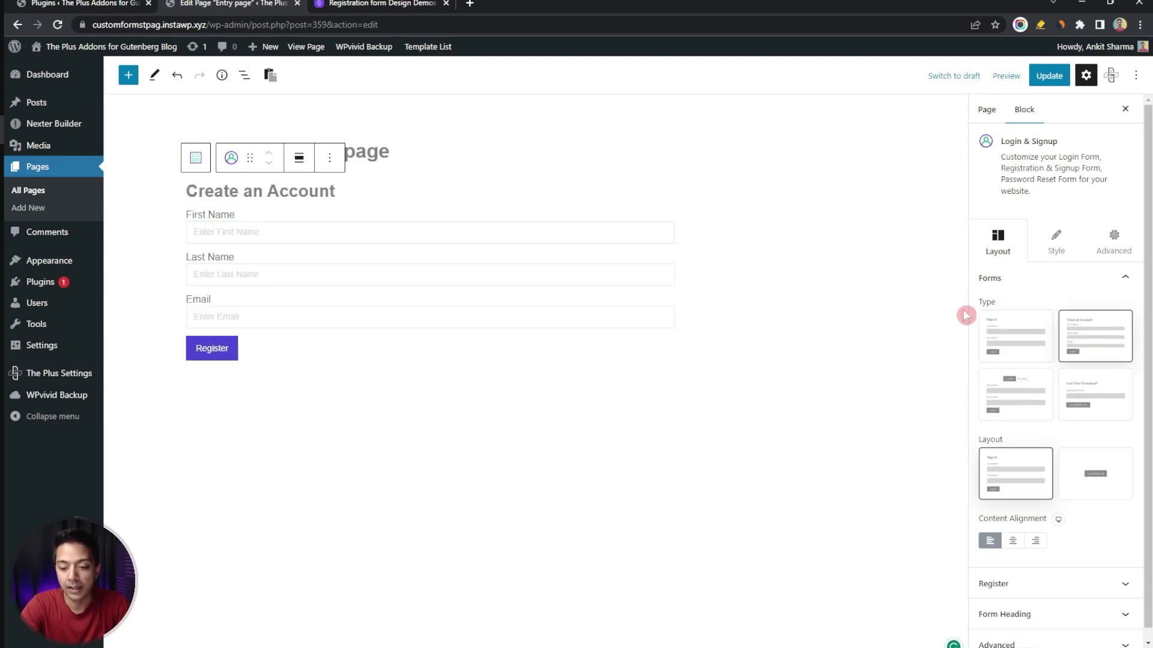
pyautogui.click(1122, 591)
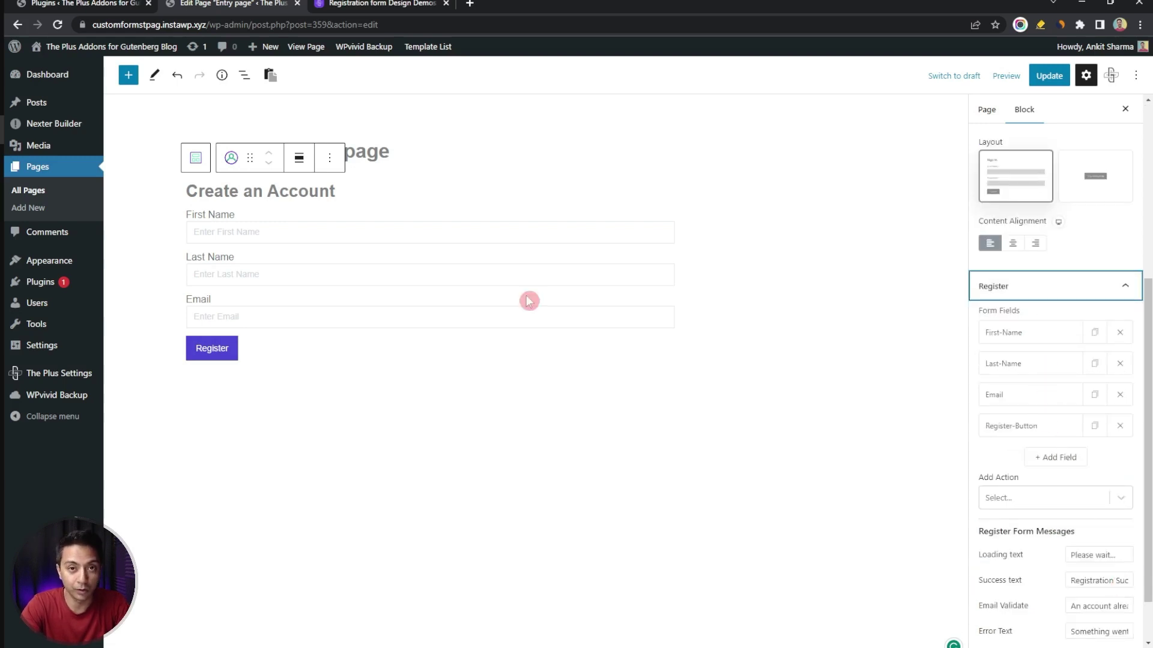
pyautogui.scroll(5, 1108, 344)
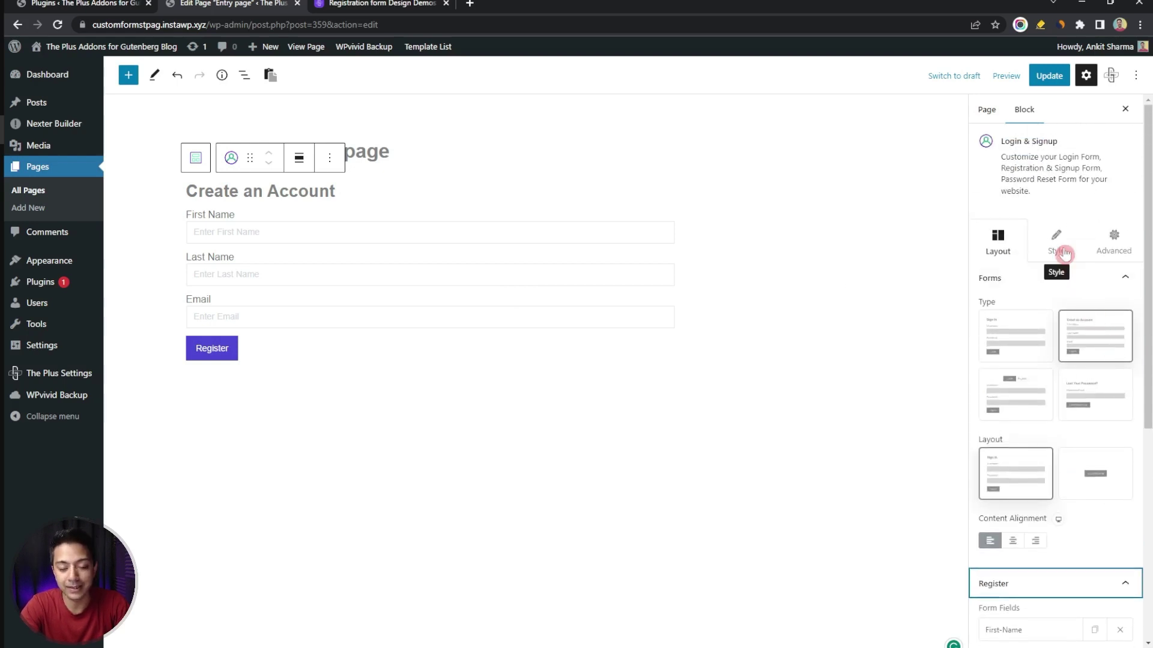
pyautogui.click(1064, 254)
pyautogui.click(1025, 278)
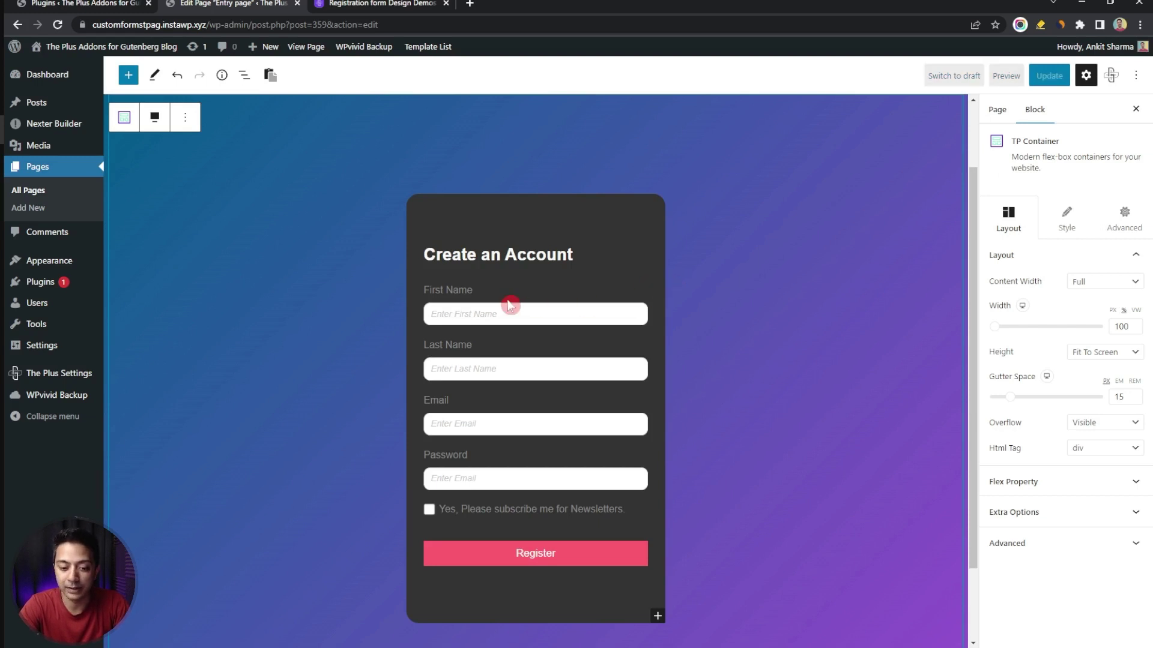
# Scroll to review the dark Create an Account form on its gradient background.
pyautogui.scroll(-2, 509, 305)
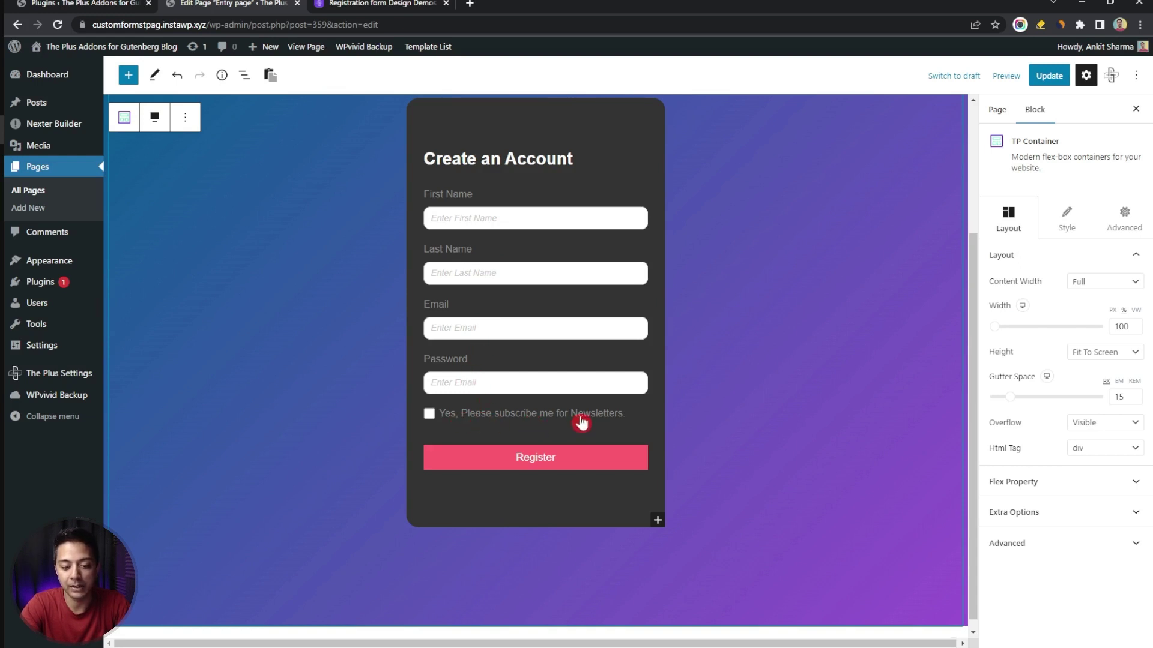
# Replace the form's Redirect Url with the /services/#price pricing section address.
pyautogui.click(647, 417)
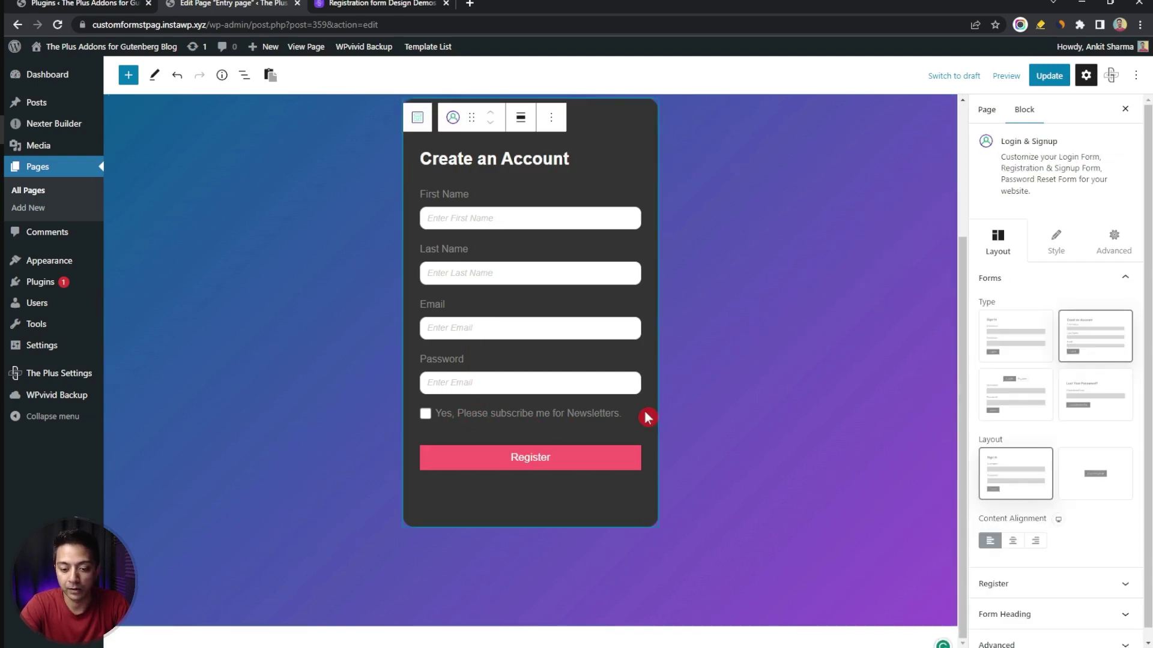
pyautogui.scroll(-1, 1027, 480)
pyautogui.click(1009, 573)
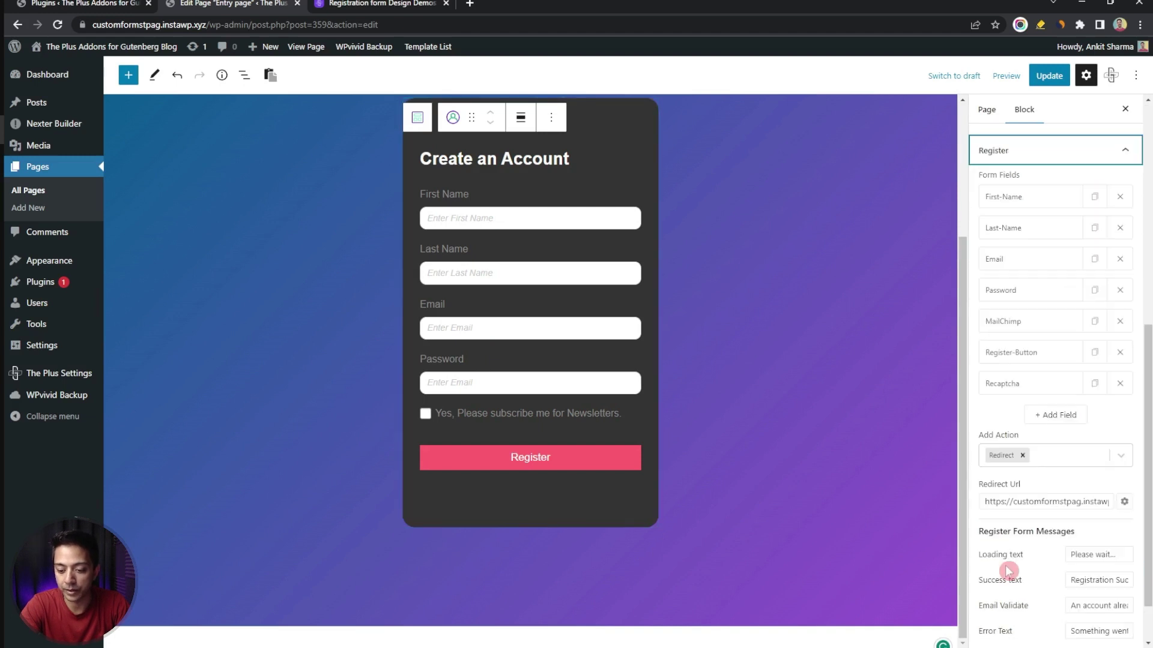
pyautogui.click(1047, 320)
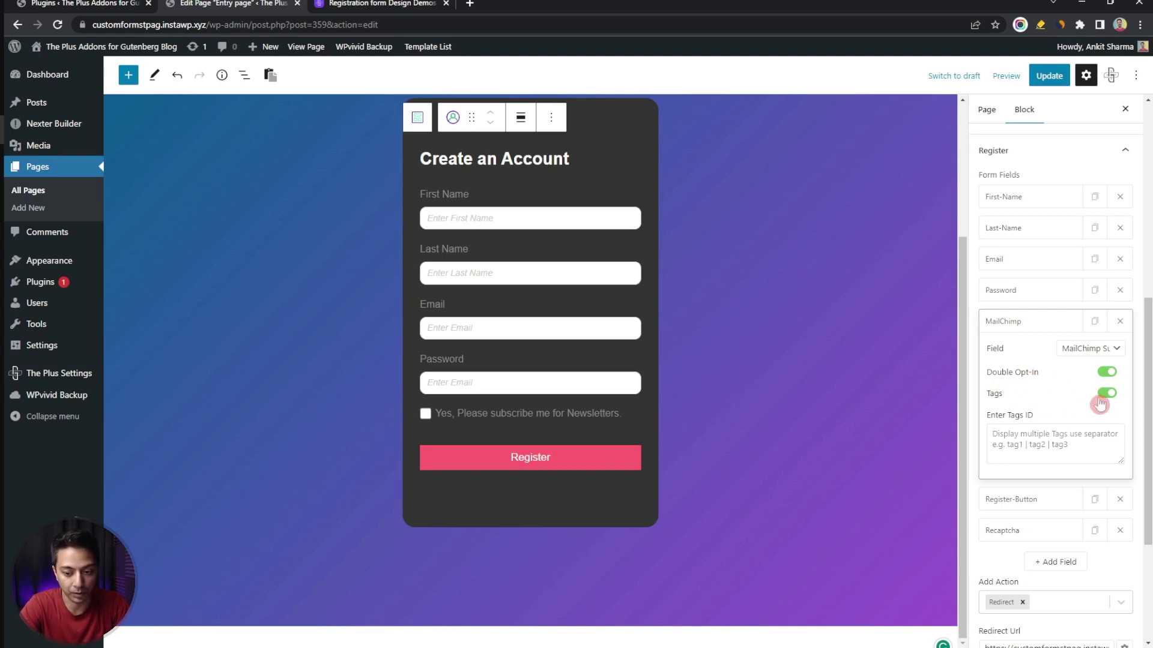
pyautogui.scroll(-3, 1099, 406)
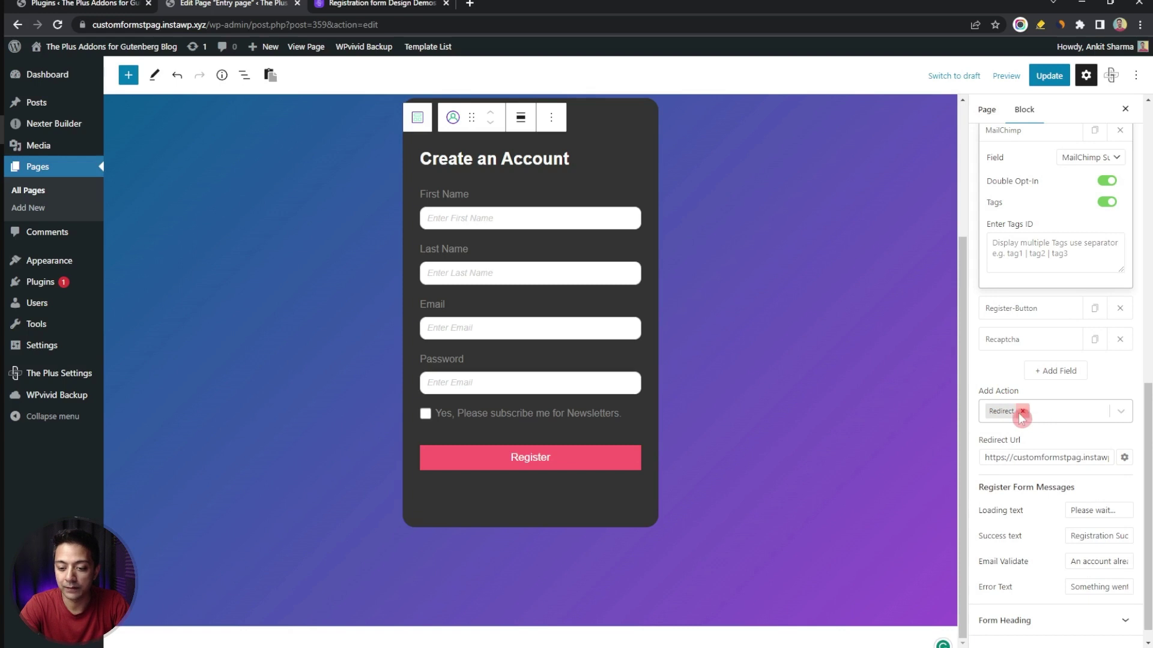
pyautogui.click(1060, 452)
pyautogui.hotkey('ctrl', 'a')
pyautogui.write('https://customformstpag.instawp.xyz/services/#price')
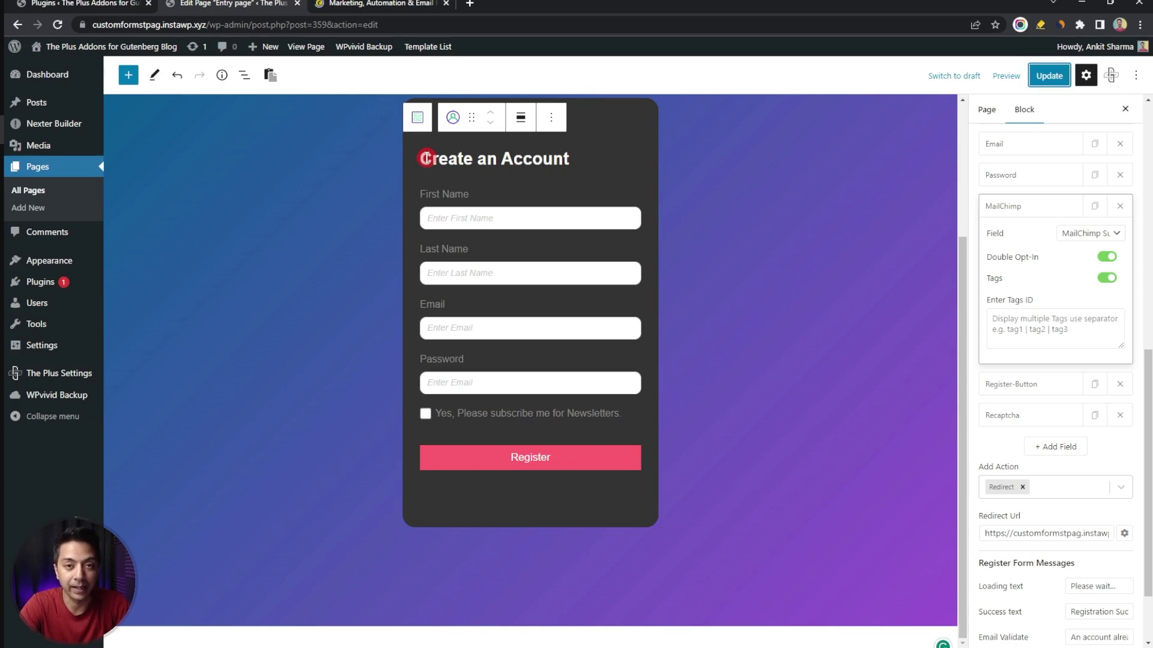
# Log in to Mailchimp and note the Audience ID from the audience's name and defaults settings.
pyautogui.click(1000, 77)
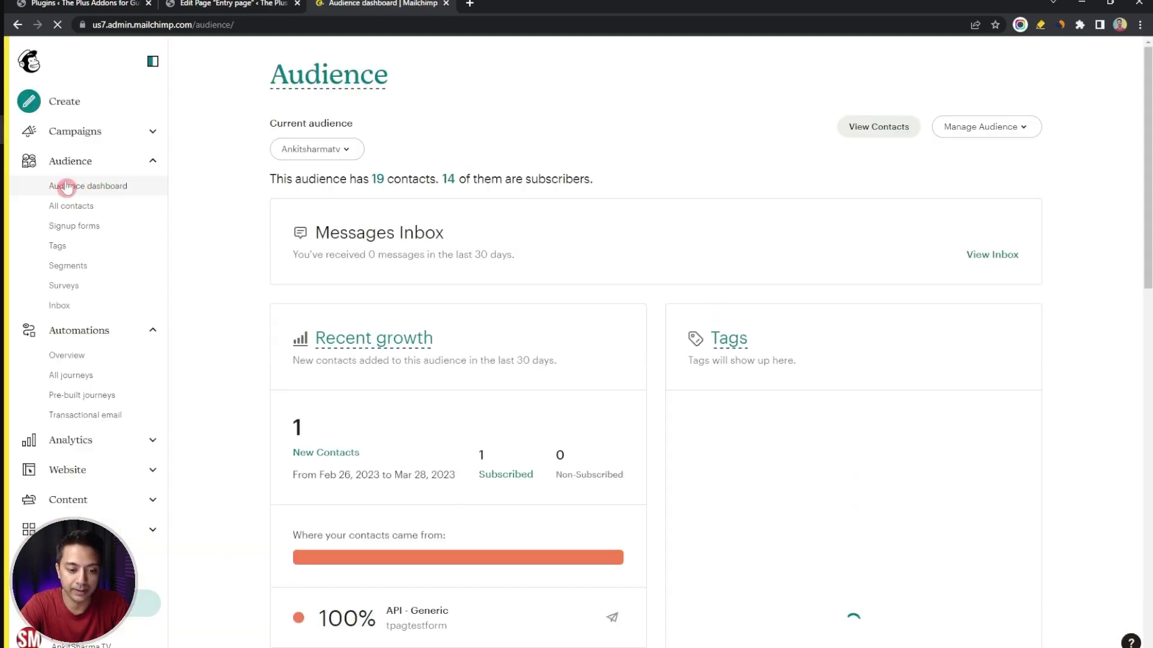
pyautogui.click(990, 127)
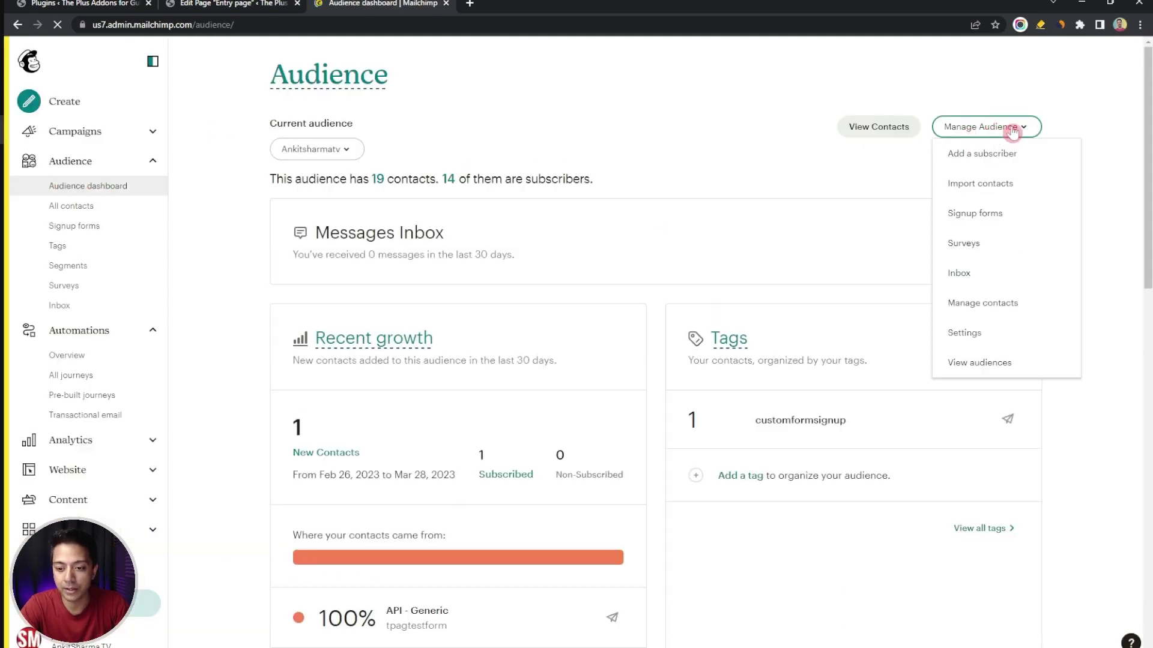
pyautogui.click(979, 338)
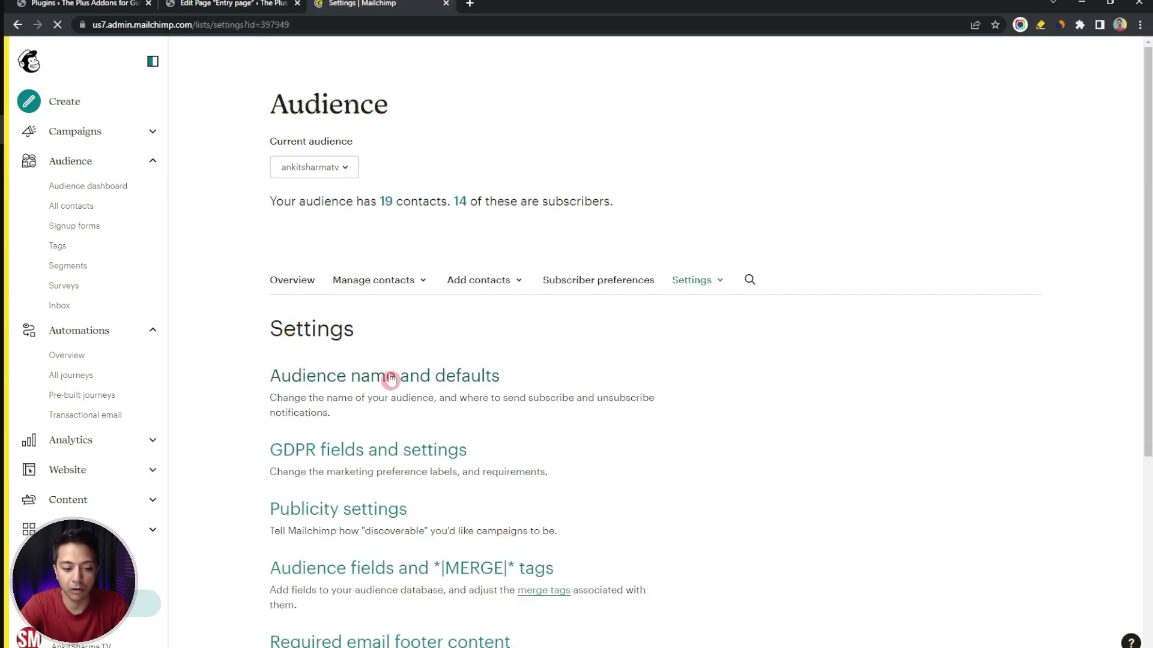
pyautogui.click(462, 377)
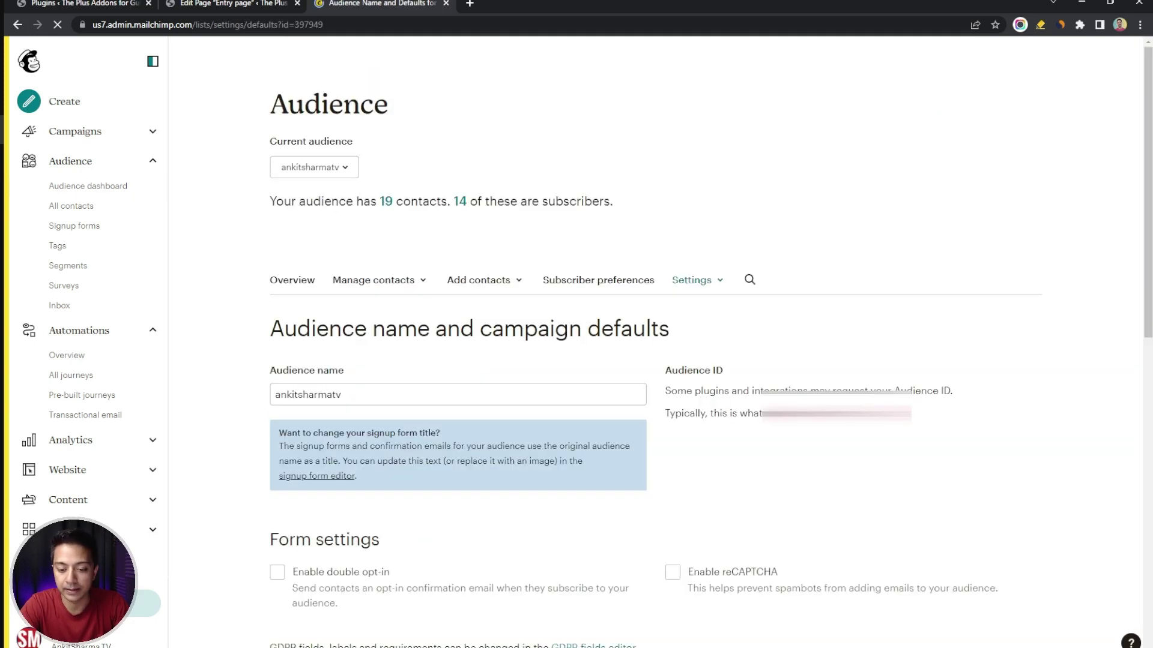
pyautogui.hotkey('alt', 'Tab')
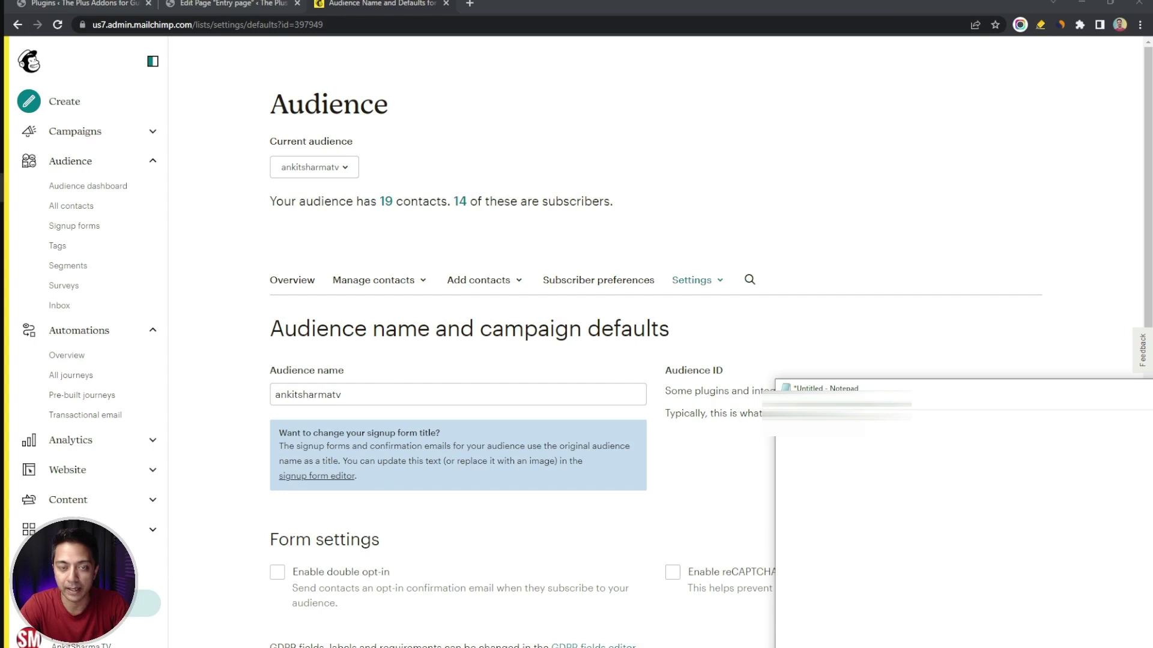
pyautogui.click(708, 453)
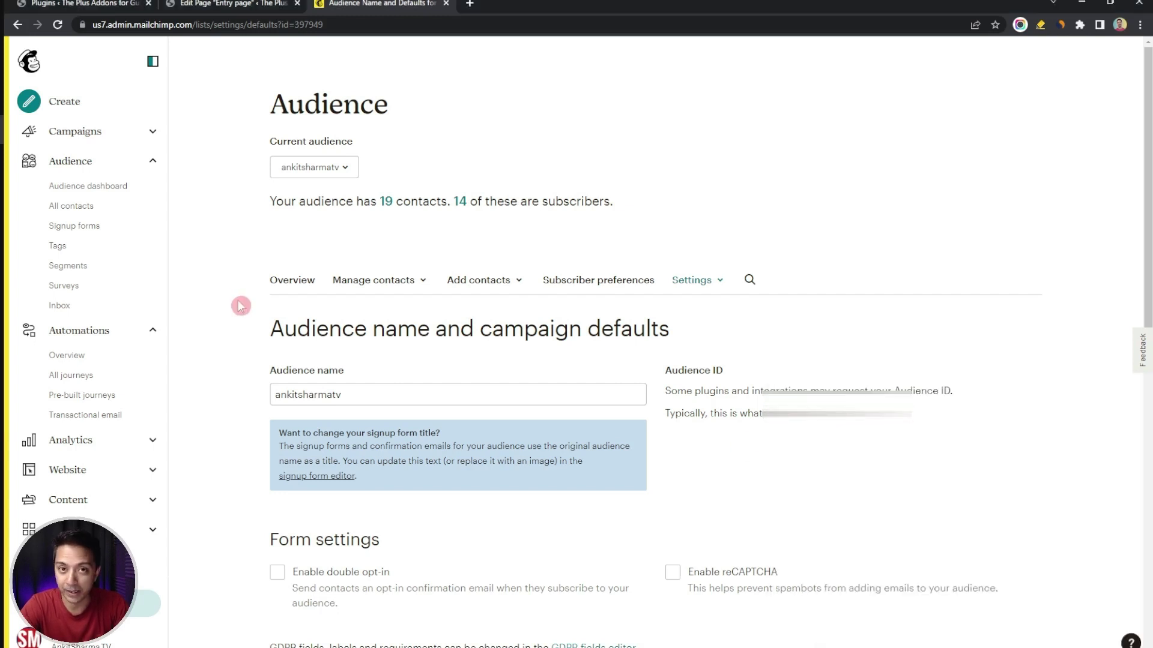
# Open the account profile's API keys list under Extras.
pyautogui.click(30, 639)
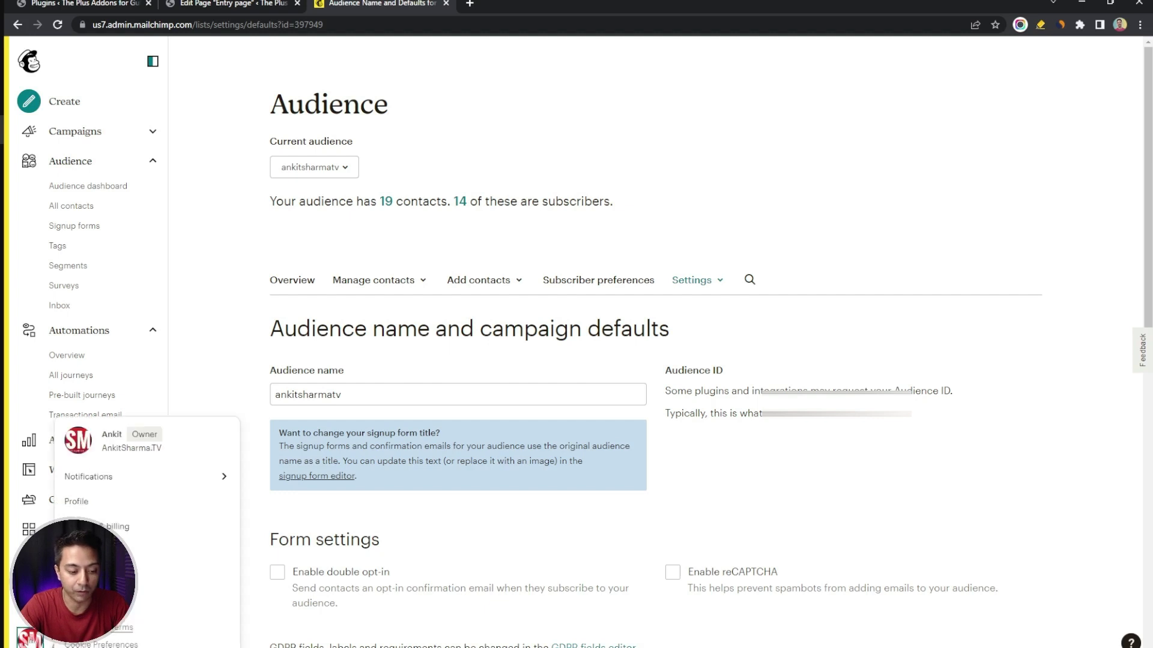
pyautogui.click(78, 501)
pyautogui.click(502, 150)
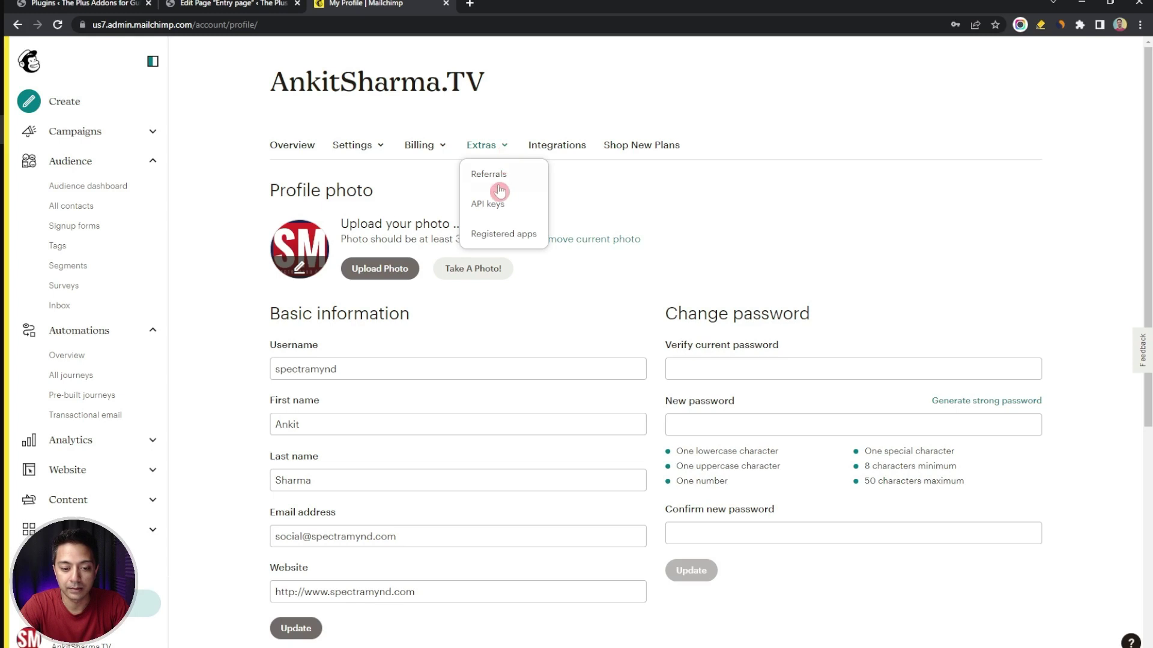
pyautogui.click(492, 211)
pyautogui.scroll(-5, 436, 345)
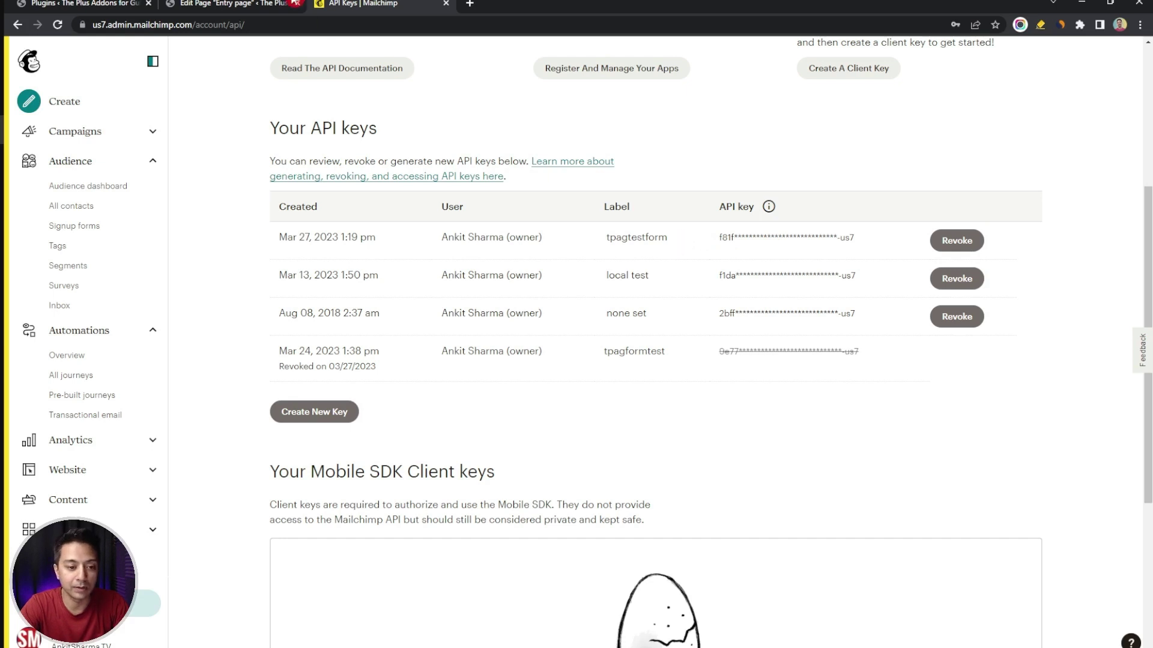
# Check the Mailchimp API key and list ID in The Plus Settings Extra Options, then return to the page editor.
pyautogui.click(260, 3)
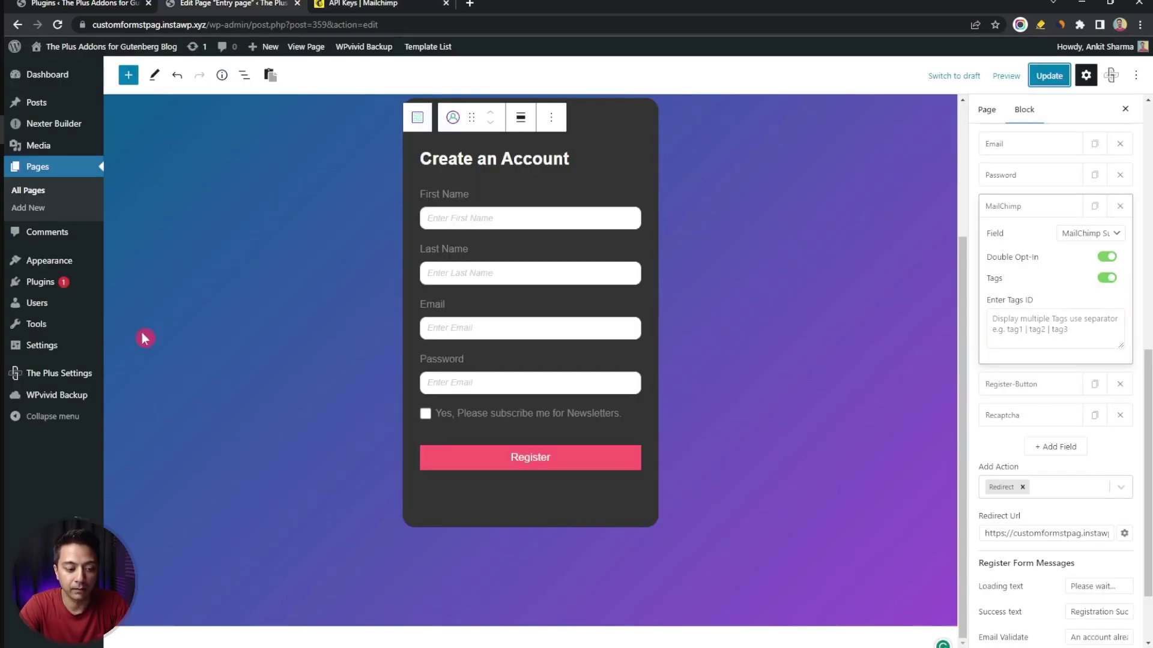
pyautogui.moveTo(51, 381)
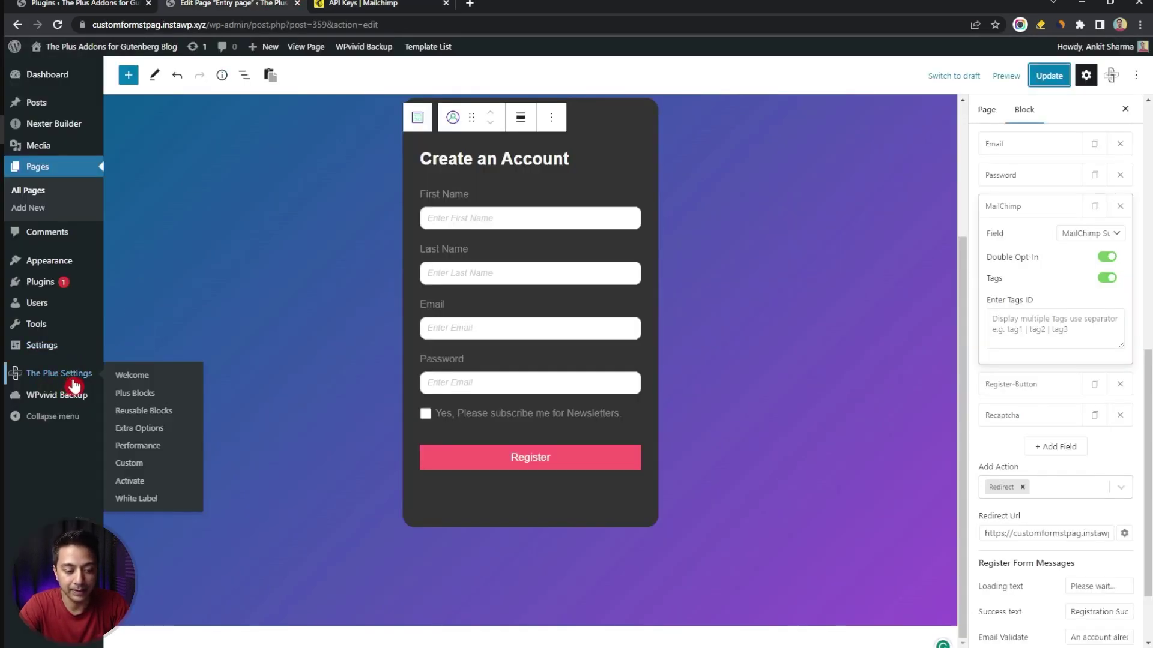
pyautogui.rightClick(134, 435)
pyautogui.click(153, 438)
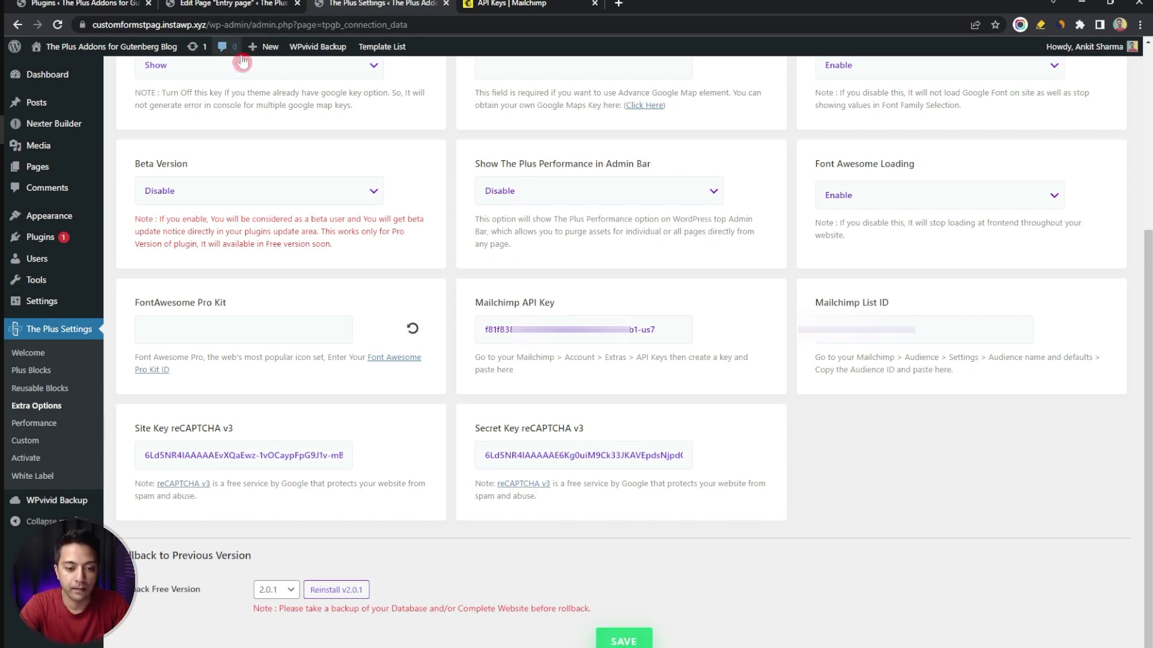
pyautogui.hotkey('ctrl', 'w')
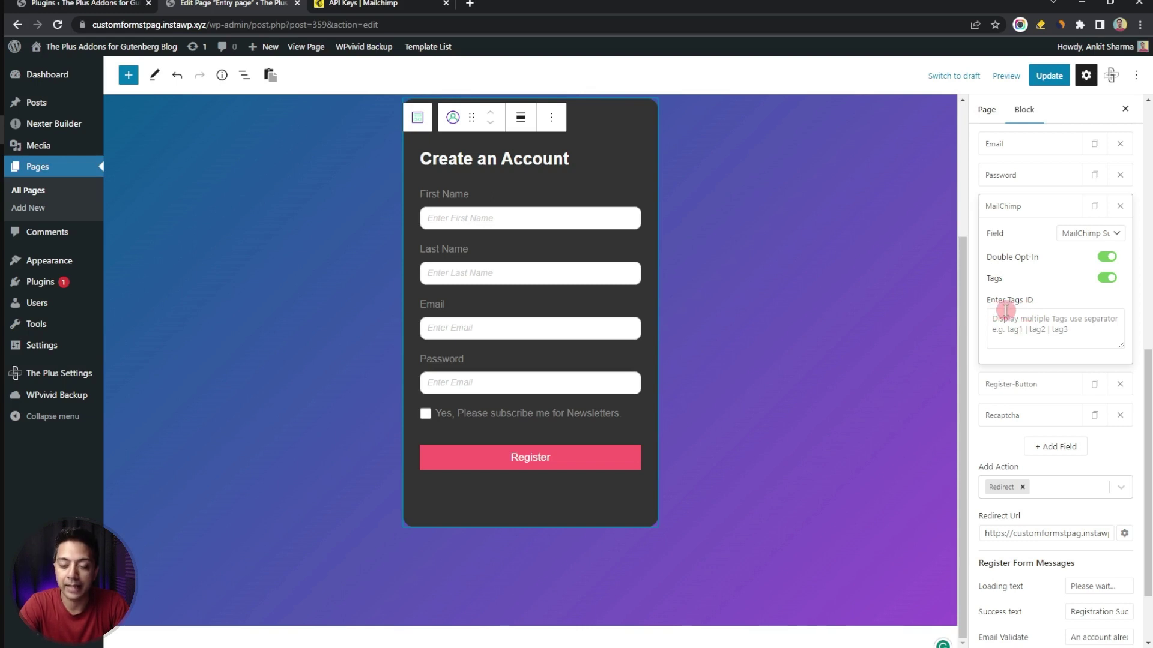
# Copy the customformsignup tag name from Mailchimp's audience Tags list into the form's Enter Tags ID field.
pyautogui.click(363, 3)
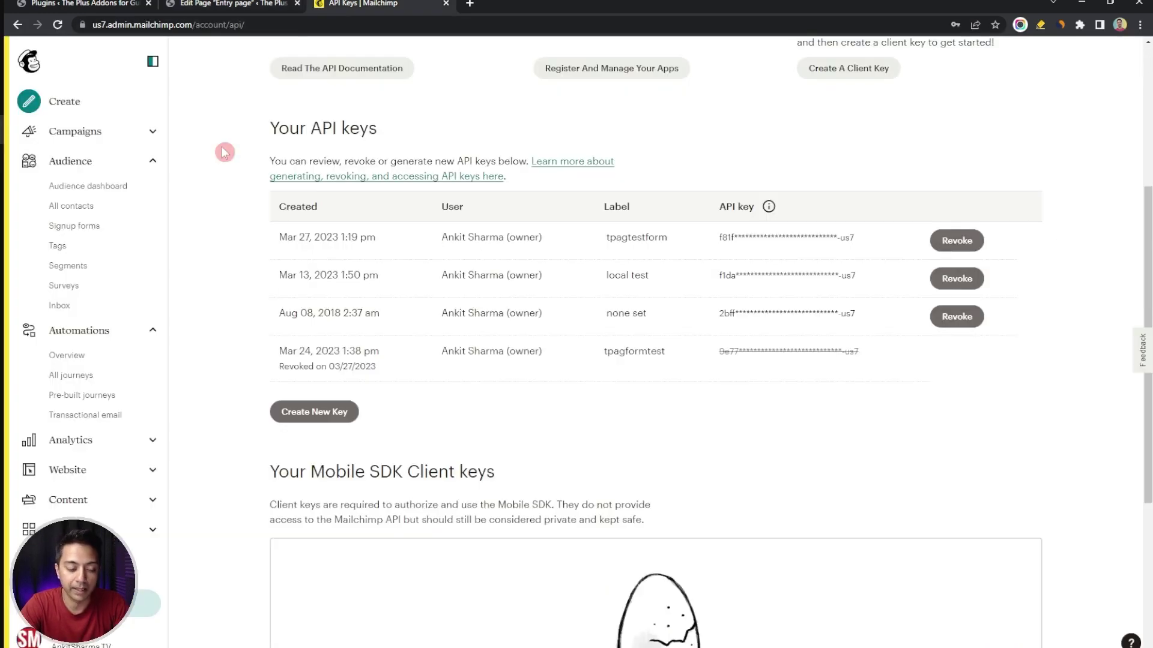
pyautogui.click(66, 253)
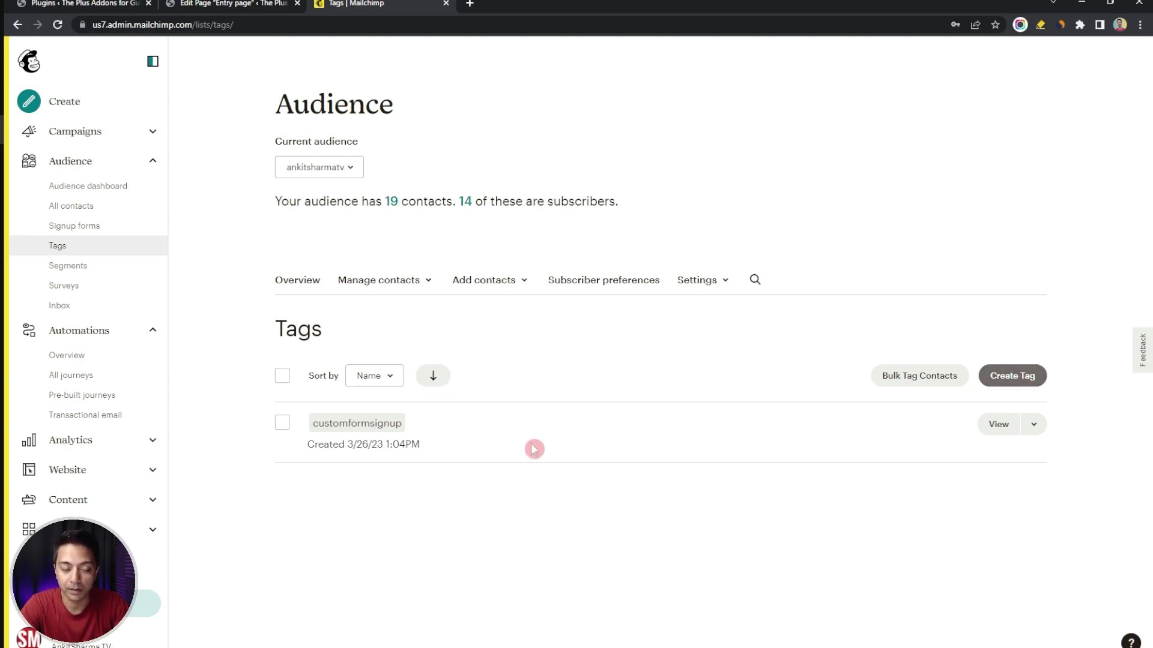
pyautogui.doubleClick(373, 425)
pyautogui.hotkey('ctrl', 'c')
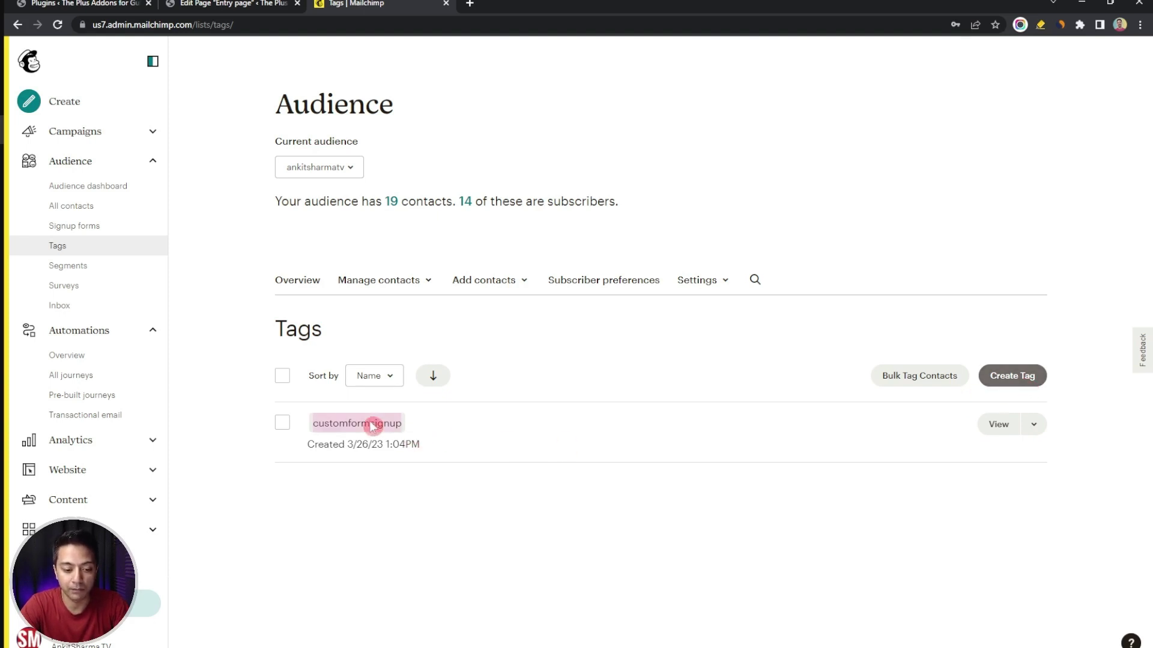
pyautogui.hotkey('ctrl', 'shift', 'Tab')
pyautogui.click(1024, 319)
pyautogui.hotkey('ctrl', 'v')
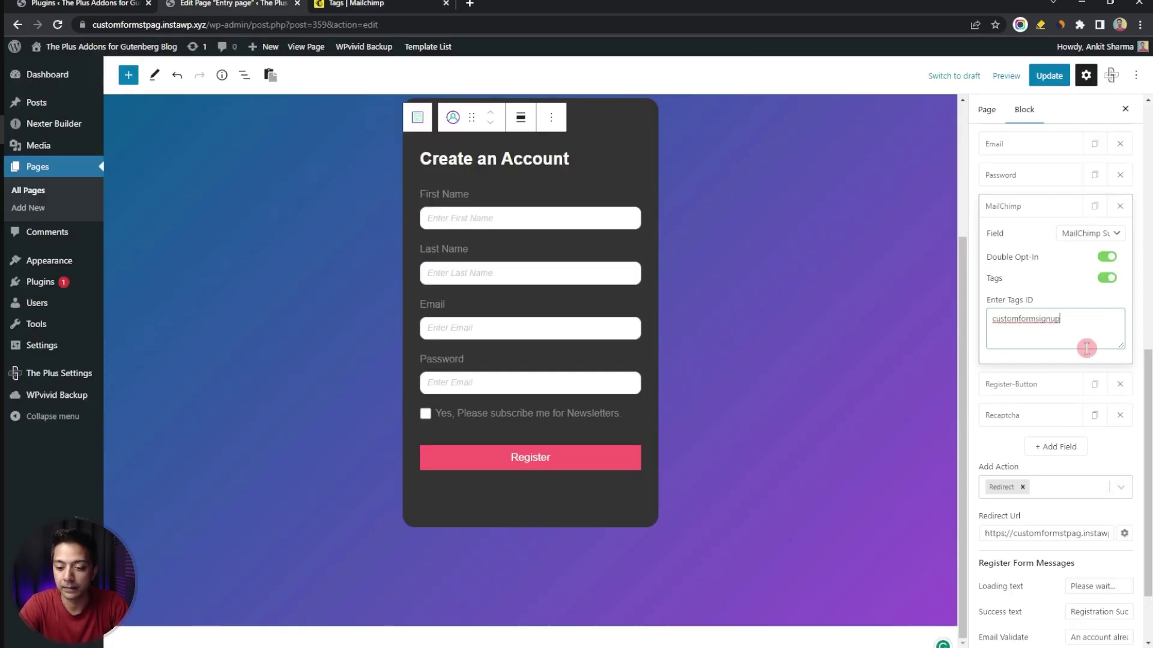
# Update the Entry page with the customformsignup tag and view the saved page.
pyautogui.click(1051, 76)
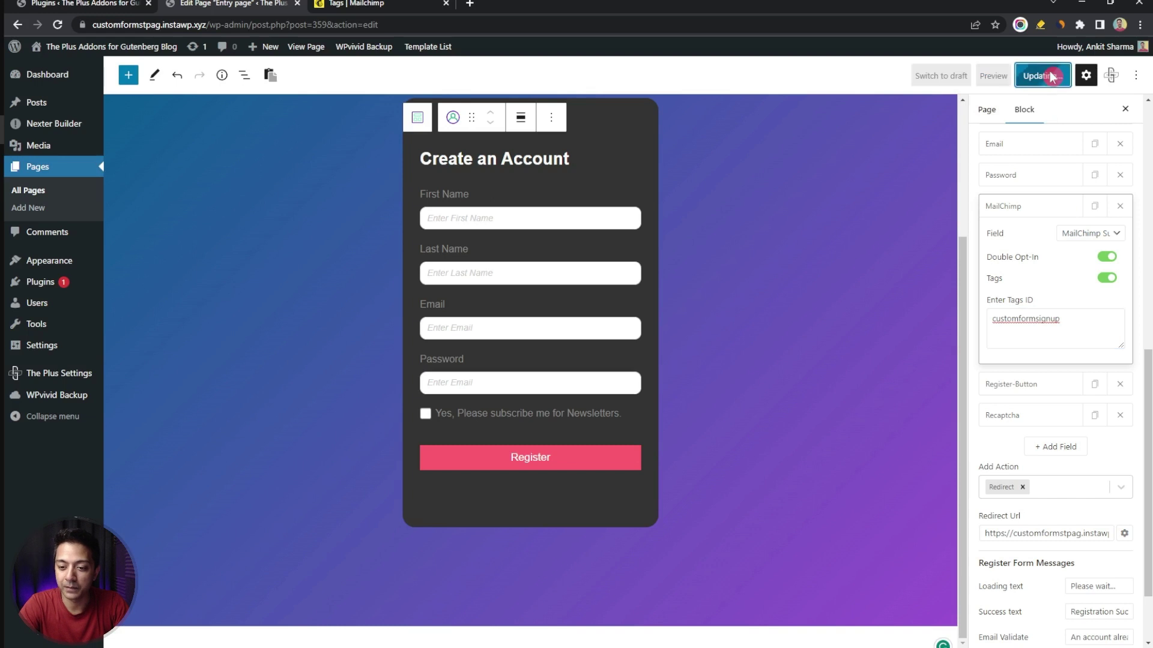
pyautogui.click(209, 624)
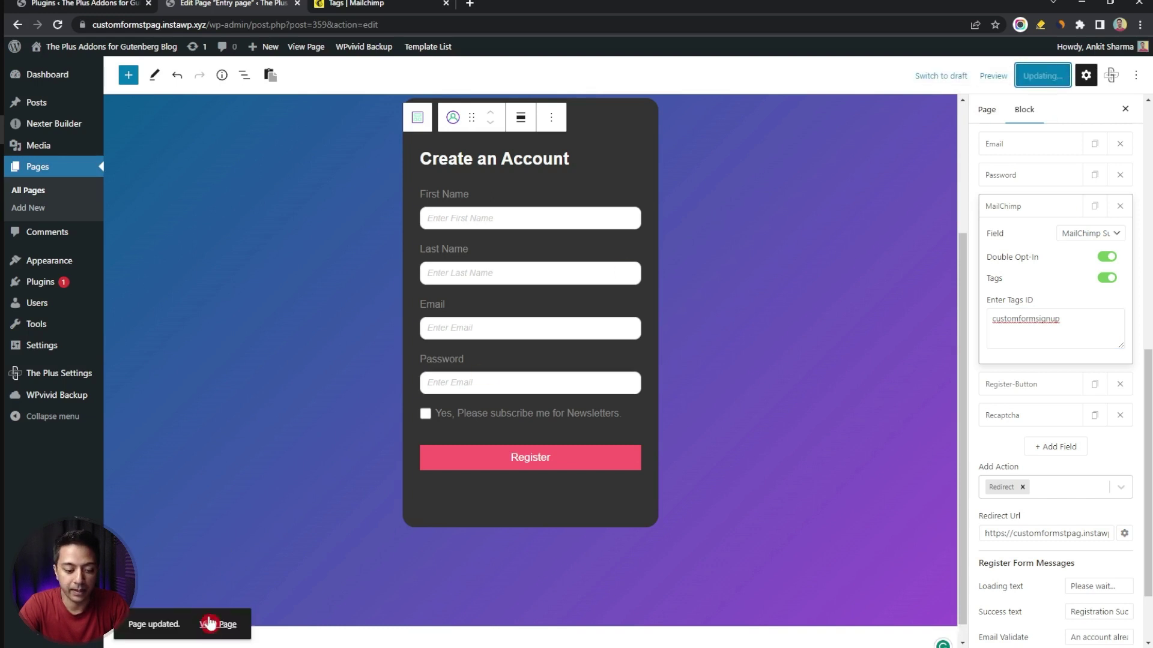